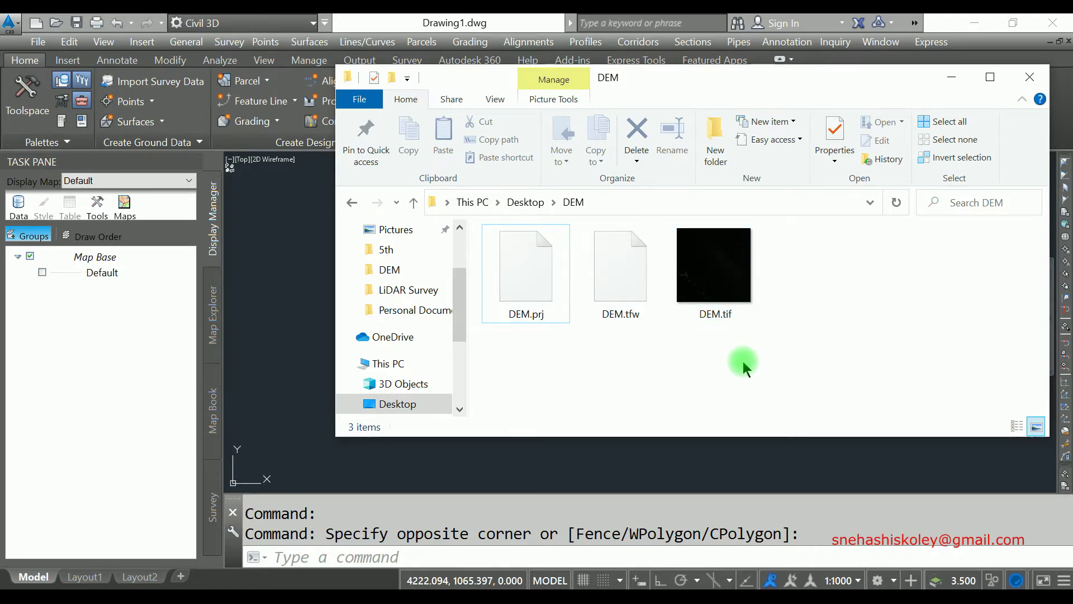
Put away the DEM folder and bring the blank Civil 3D drawing to the front.
left_click(280, 292)
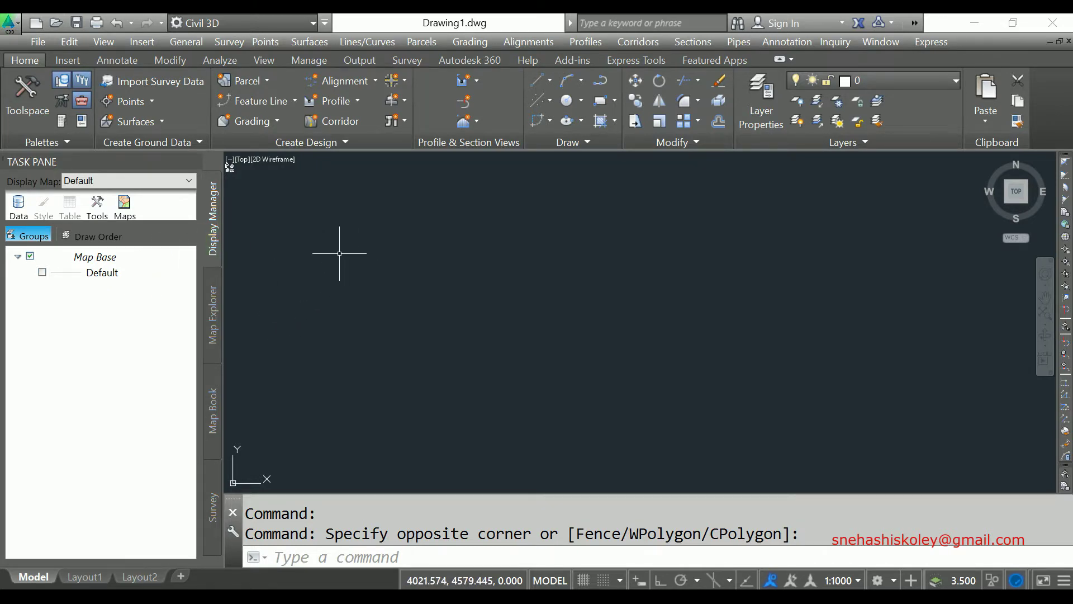
mouse_move(19, 203)
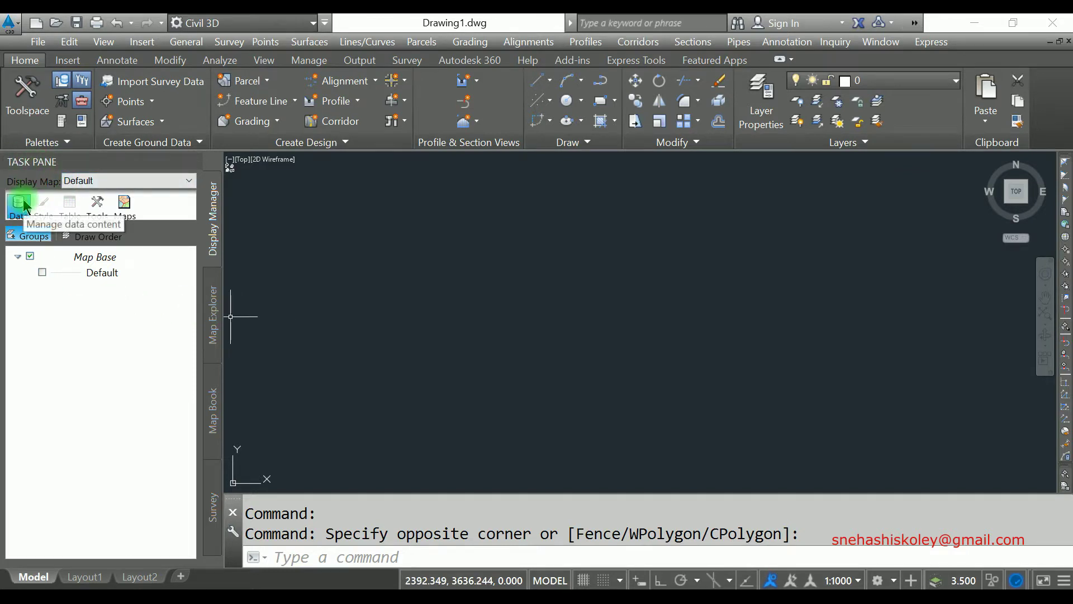
Create a raster image connection, Raster_1, with DEM.tif as its source file.
left_click(20, 204)
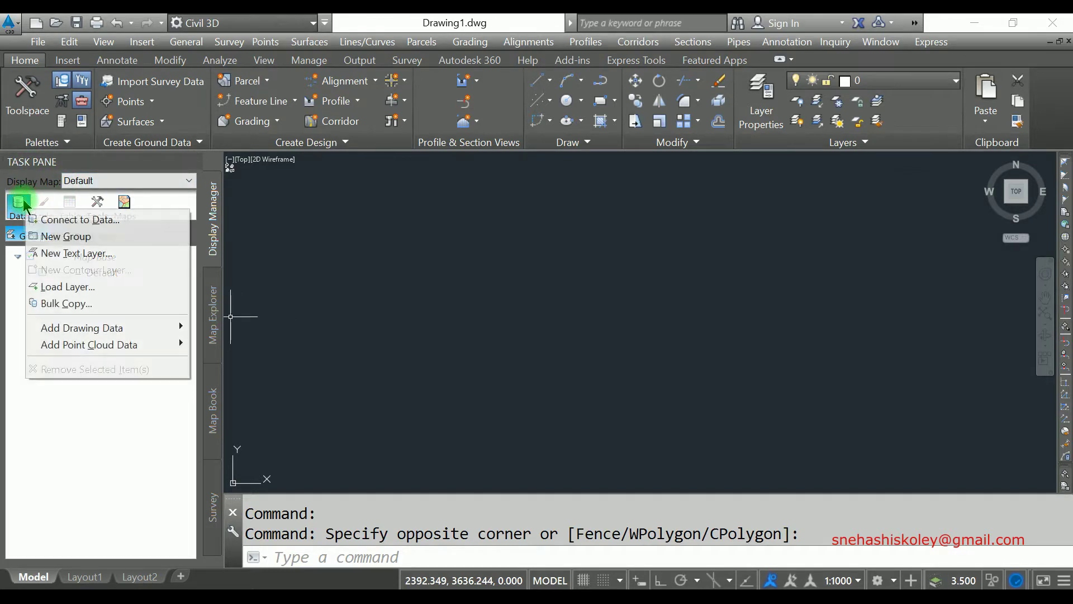
left_click(134, 223)
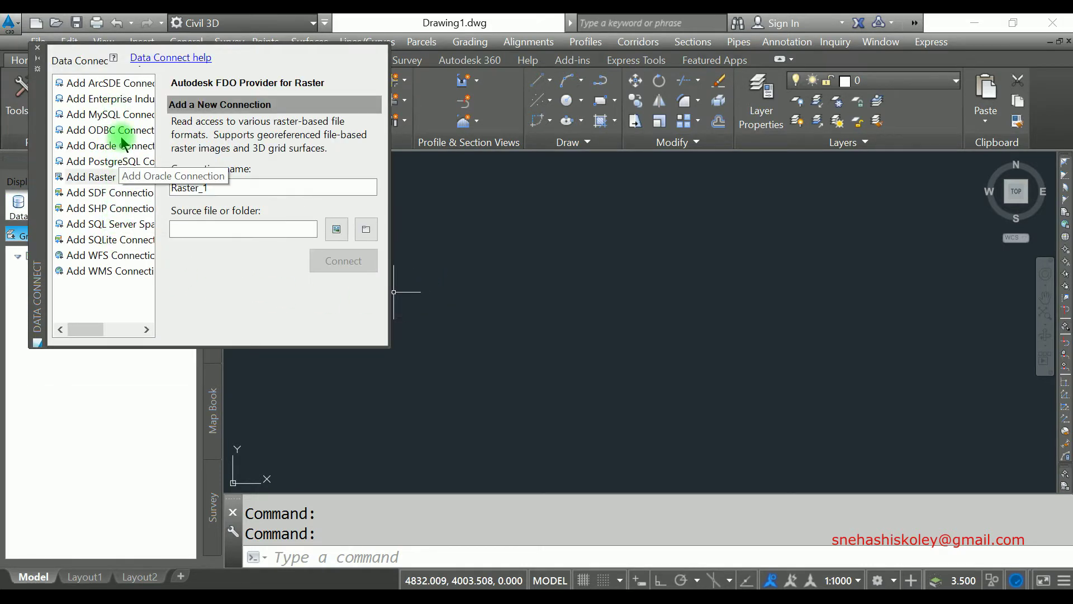
left_click(112, 182)
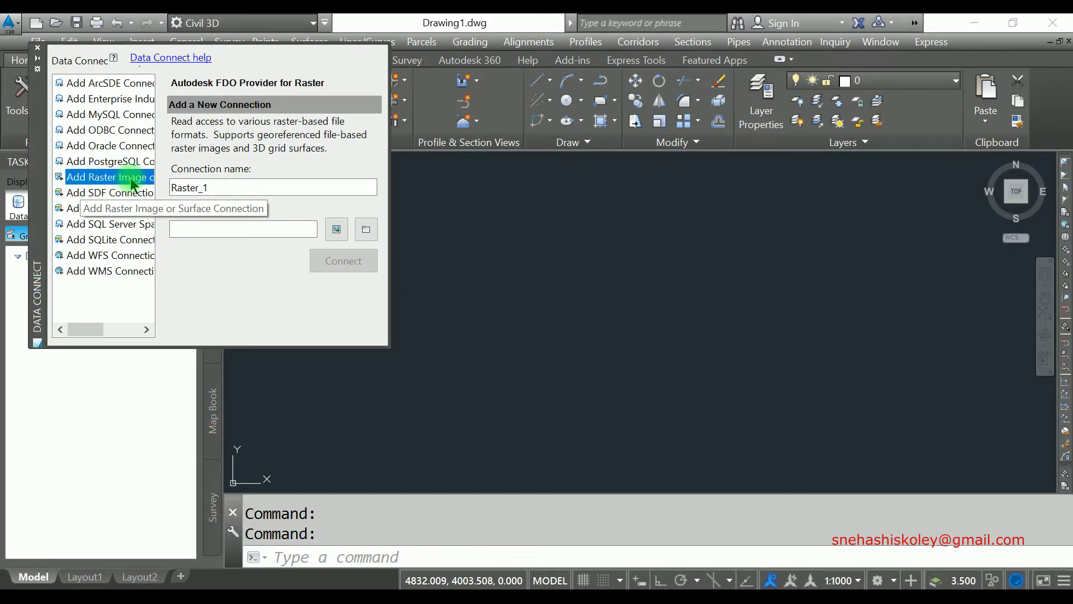
left_click(337, 229)
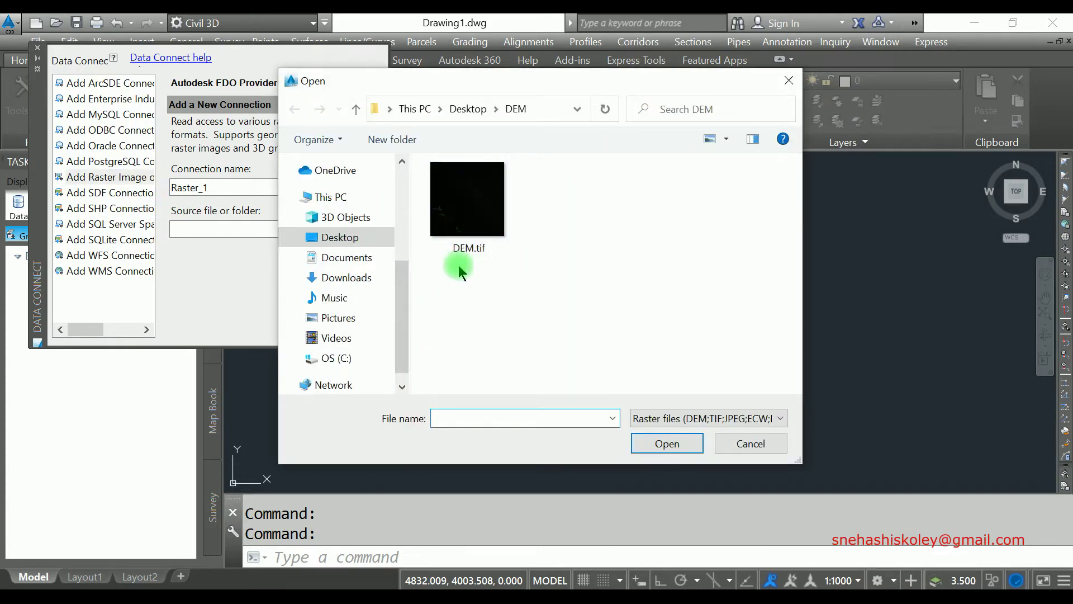
left_click(482, 208)
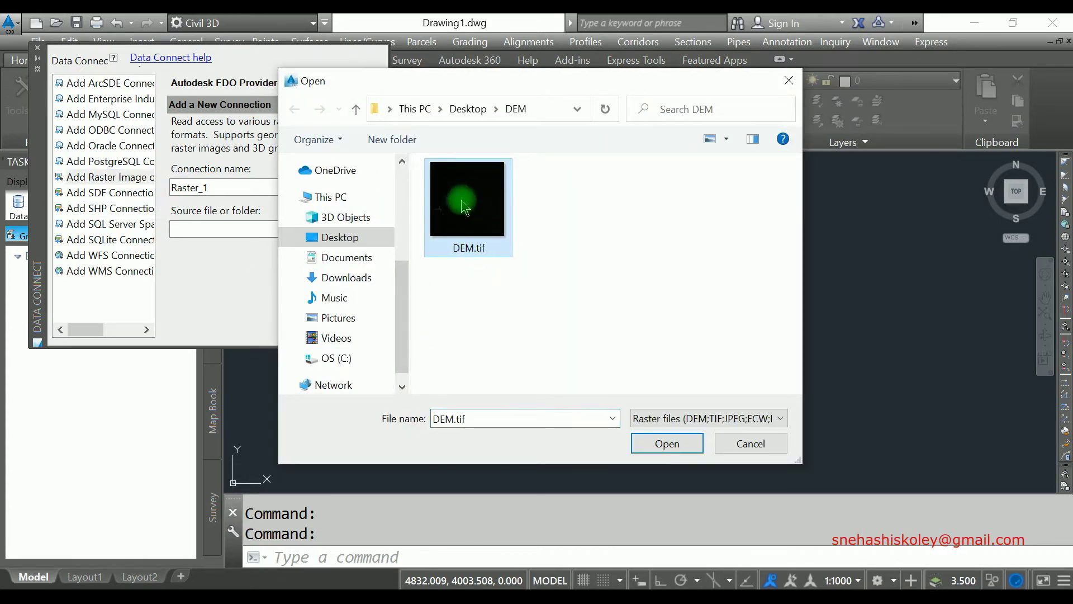
left_click(666, 441)
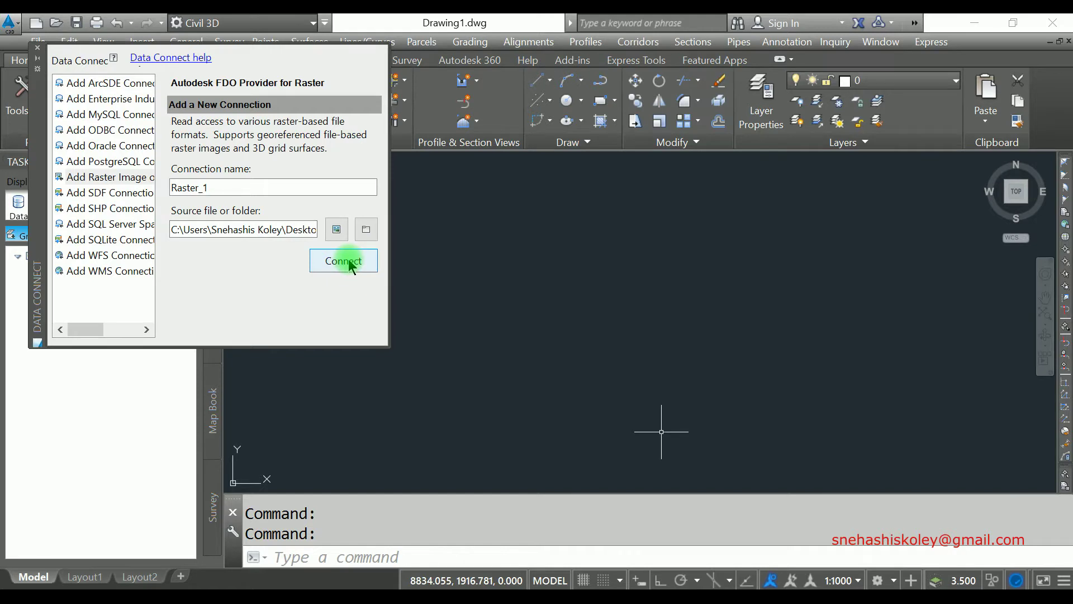
left_click(349, 261)
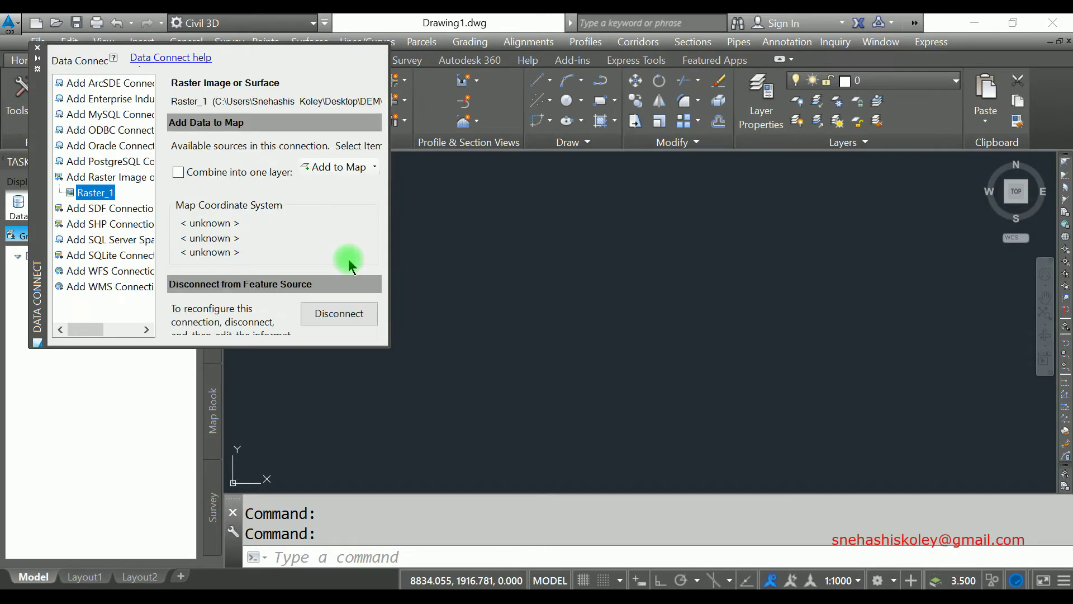
Add the DEM raster to the map as a DEM layer and zoom to view the terrain.
left_click(335, 168)
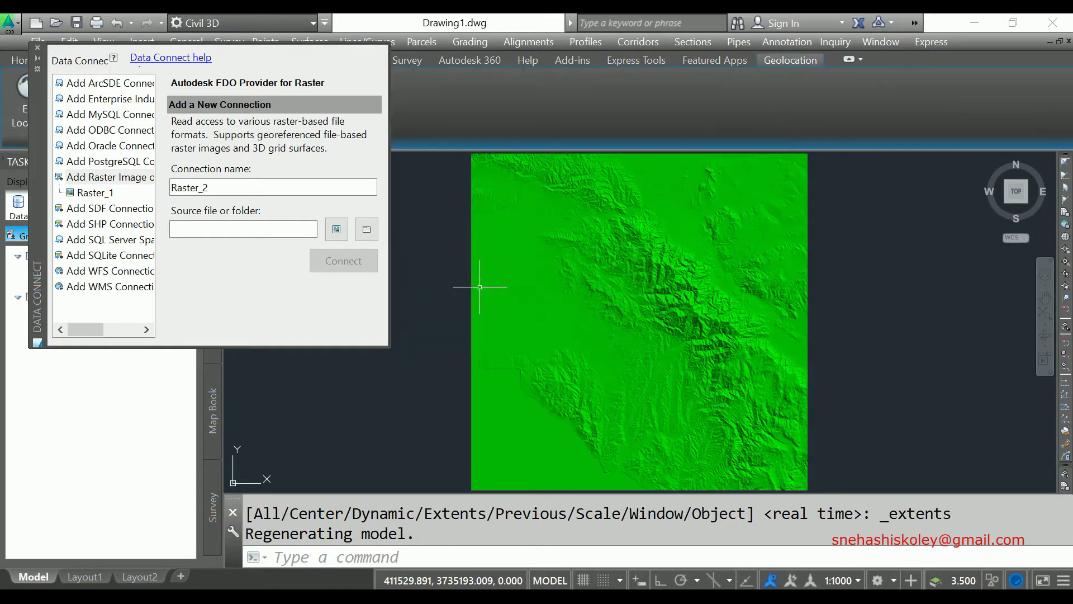
left_click(38, 50)
scroll(575, 280, "up", 3)
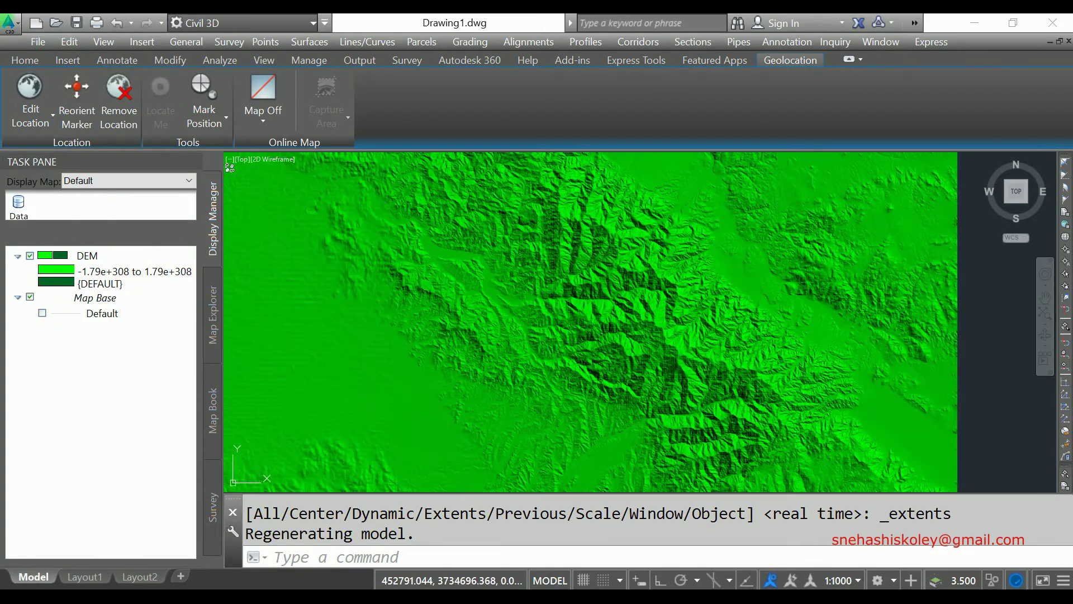
scroll(575, 280, "up", 2)
scroll(658, 260, "down", 3)
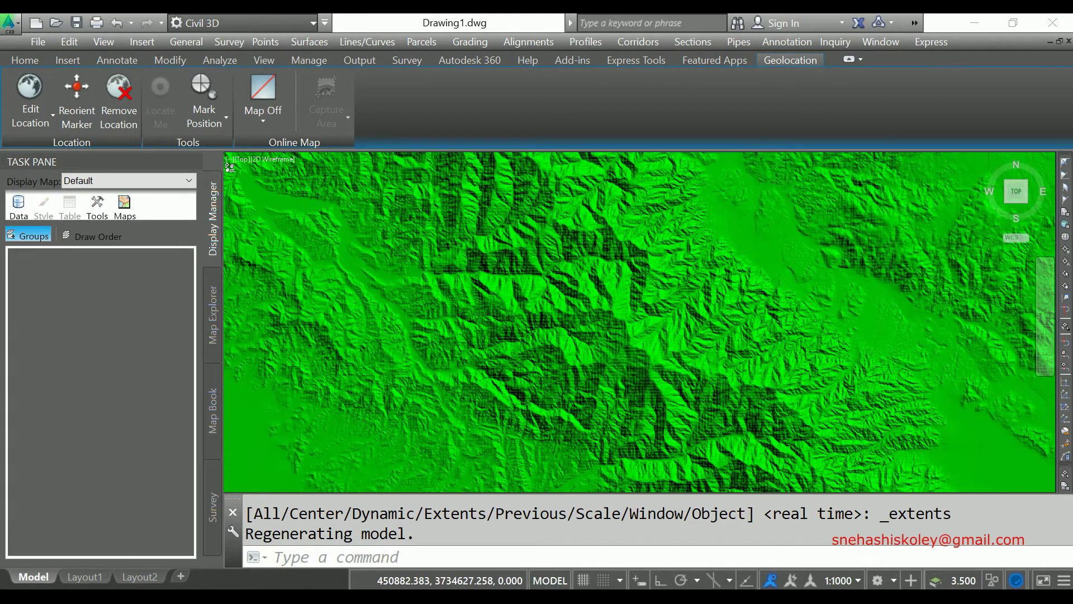
scroll(658, 261, "down", 4)
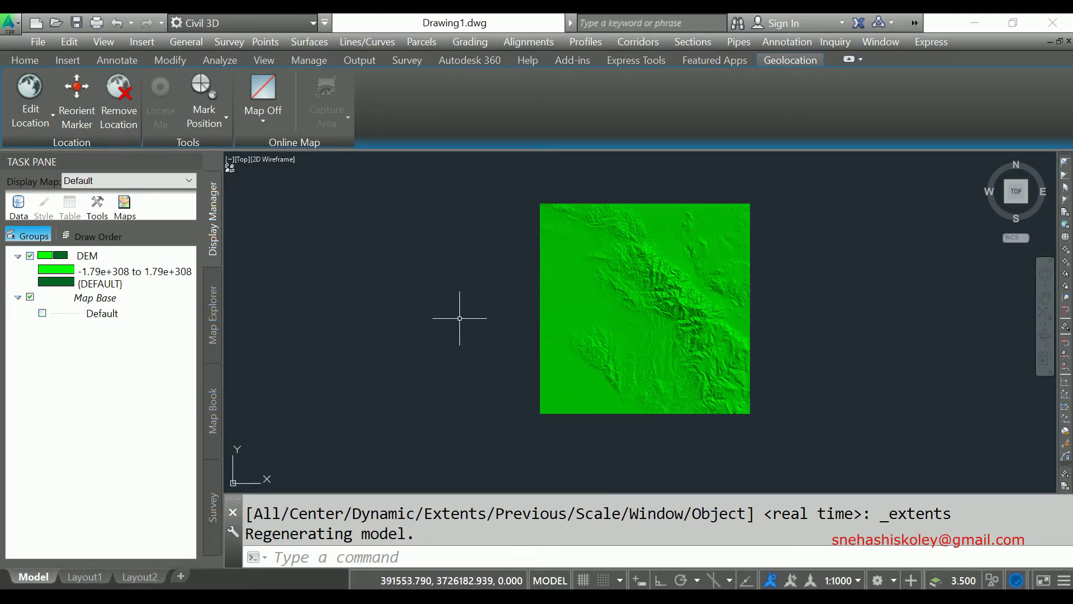
Configure DEM_contour contours: 100 Meters interval, major contour every 100, created as polylines.
left_click(90, 261)
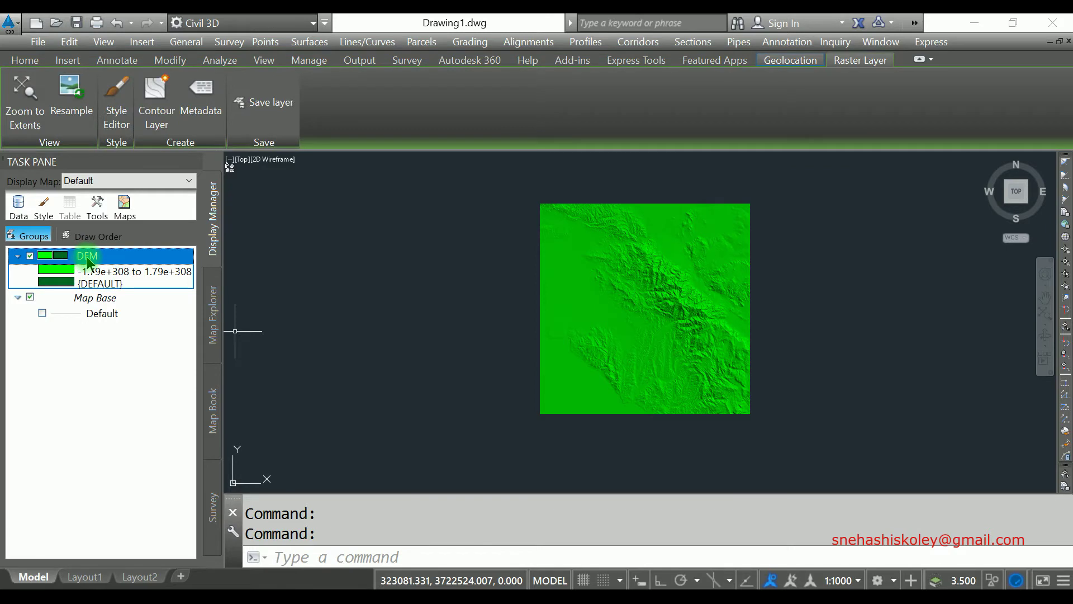
left_click(162, 120)
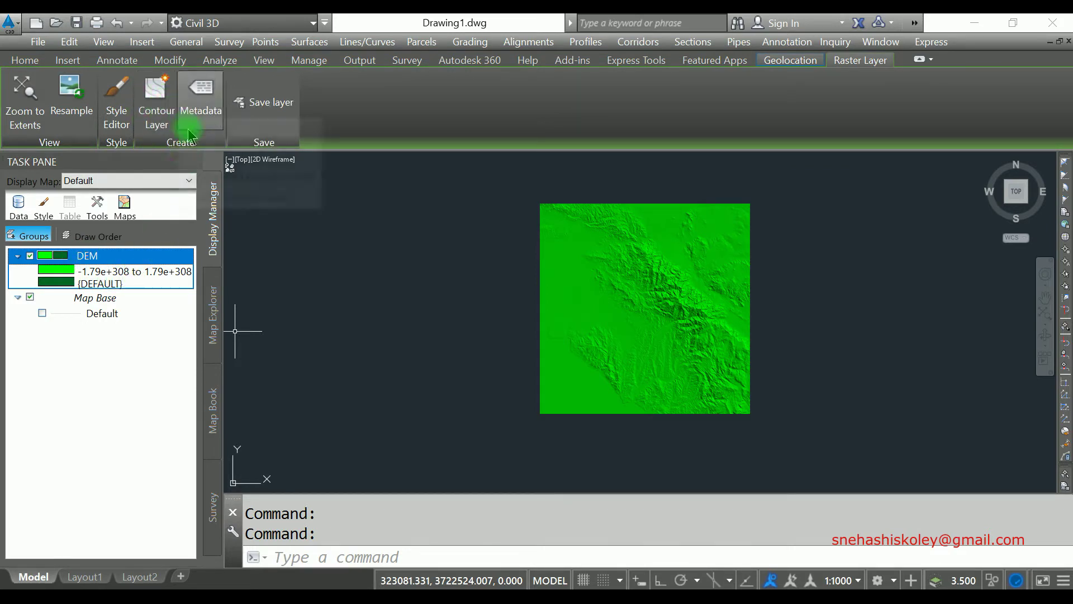
left_click(156, 109)
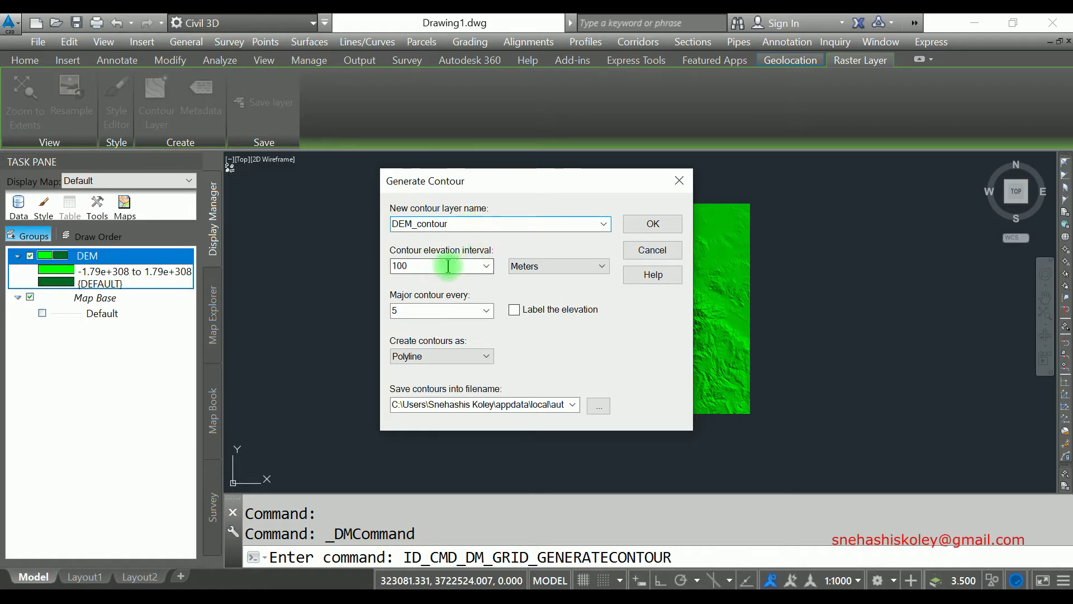
double_click(427, 265)
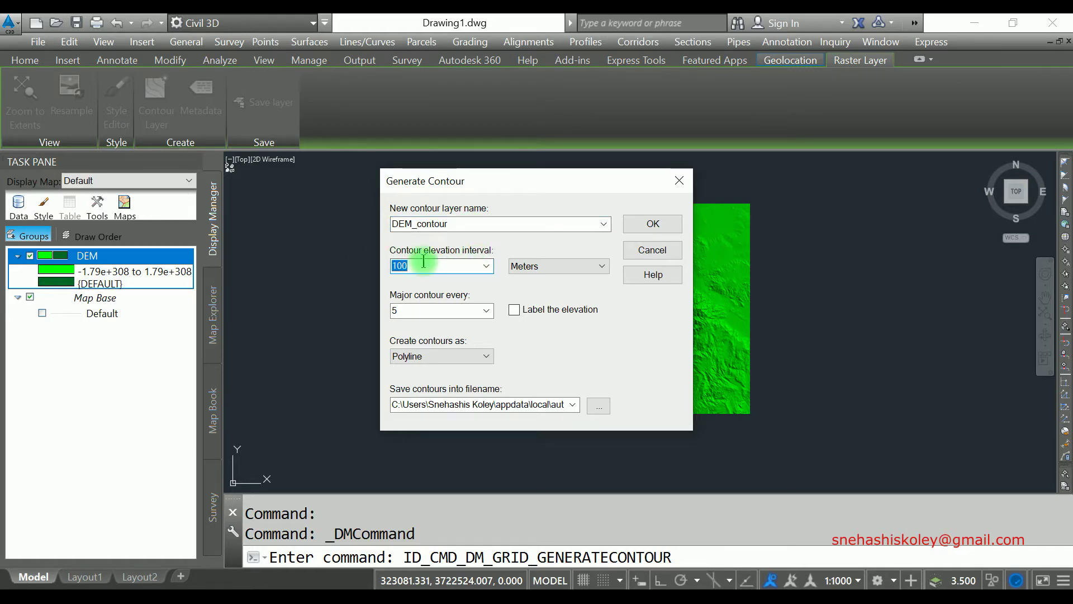
double_click(433, 311)
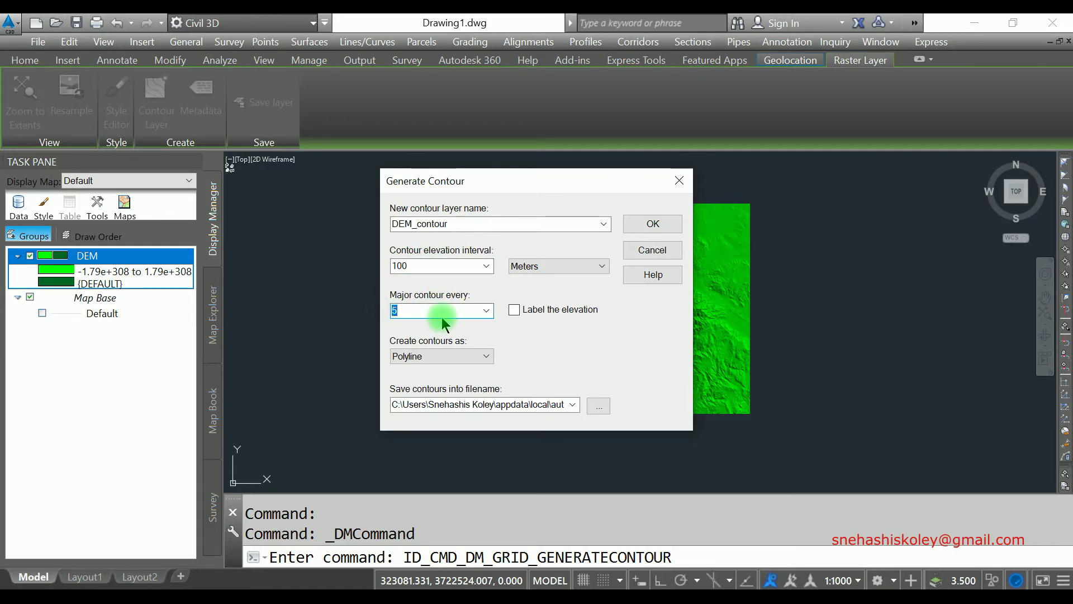
type("100")
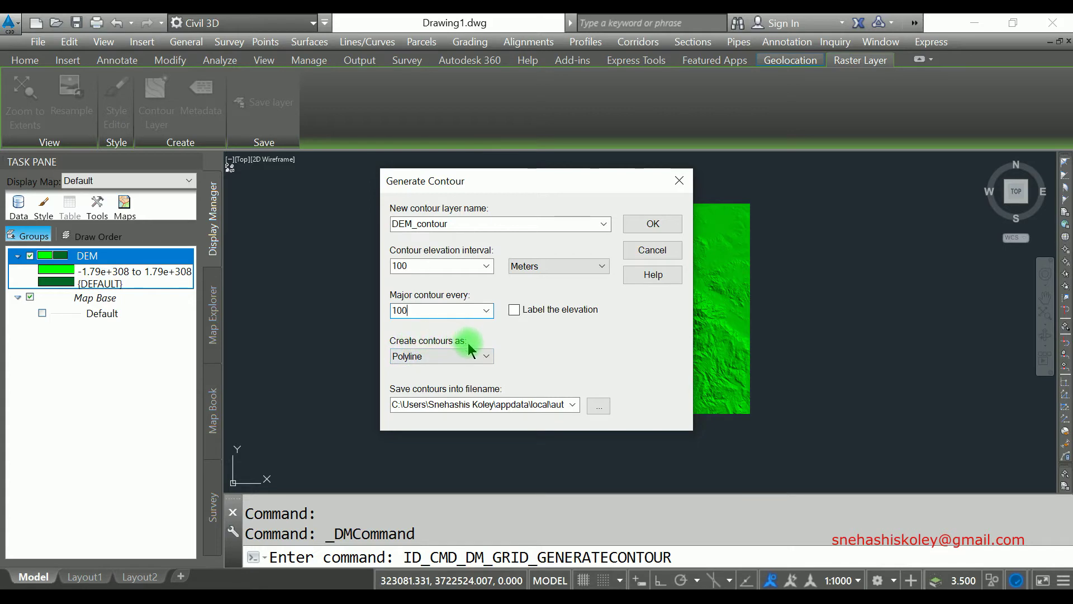
left_click(485, 358)
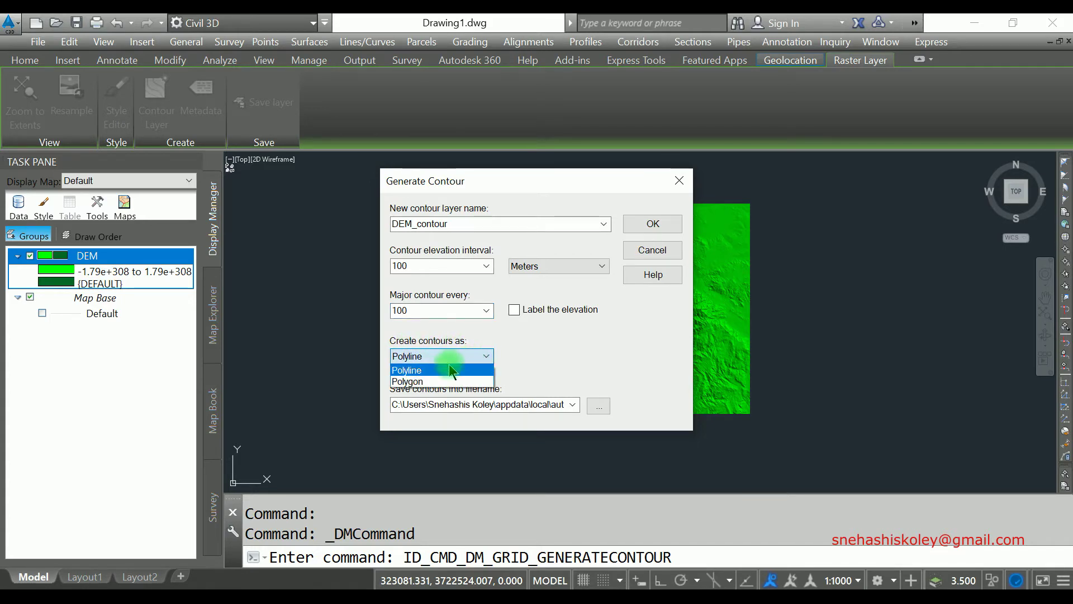
left_click(542, 344)
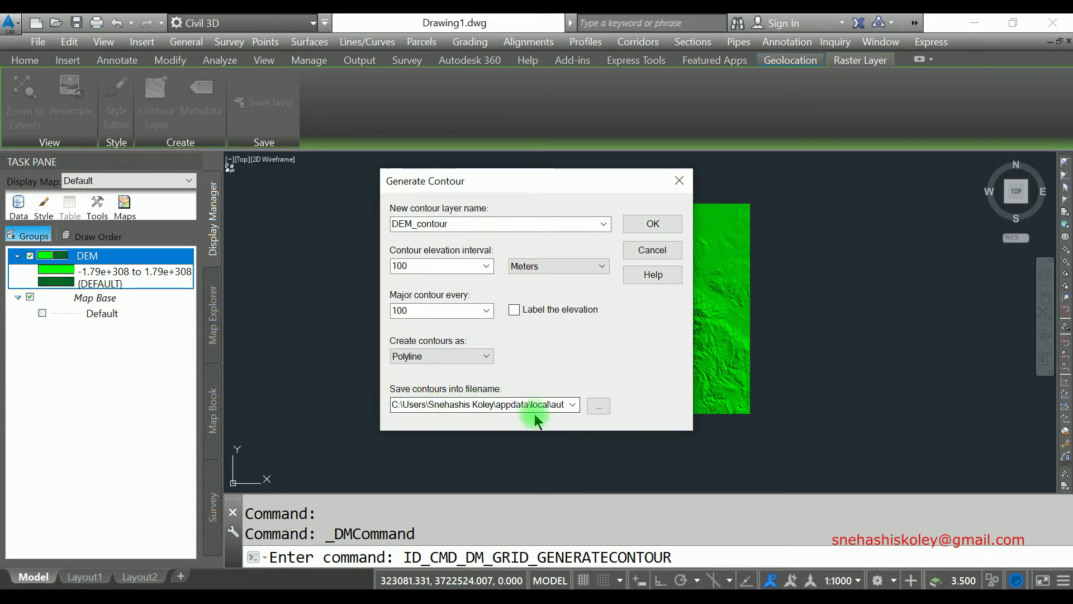
Save the contours to Contour.sdf in the Desktop DEM folder and confirm the contour settings.
left_click(597, 405)
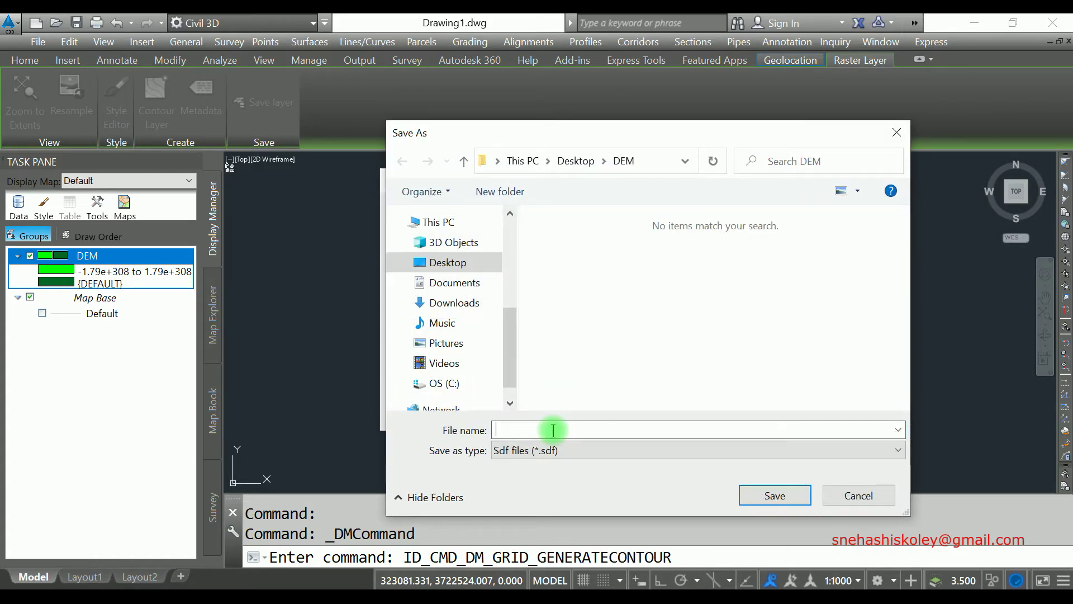
type("Contour")
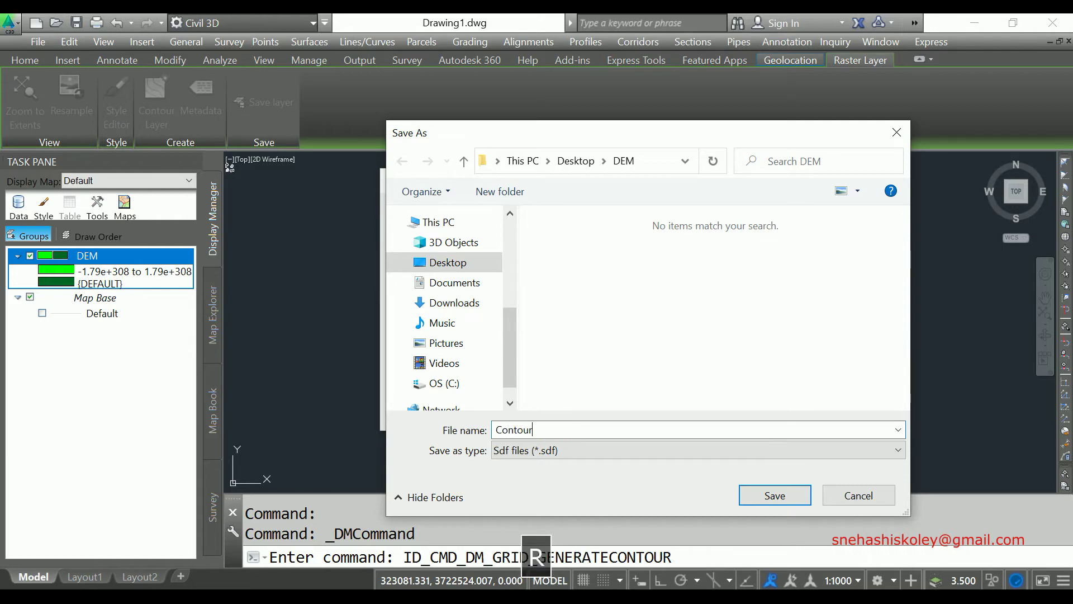
left_click(522, 454)
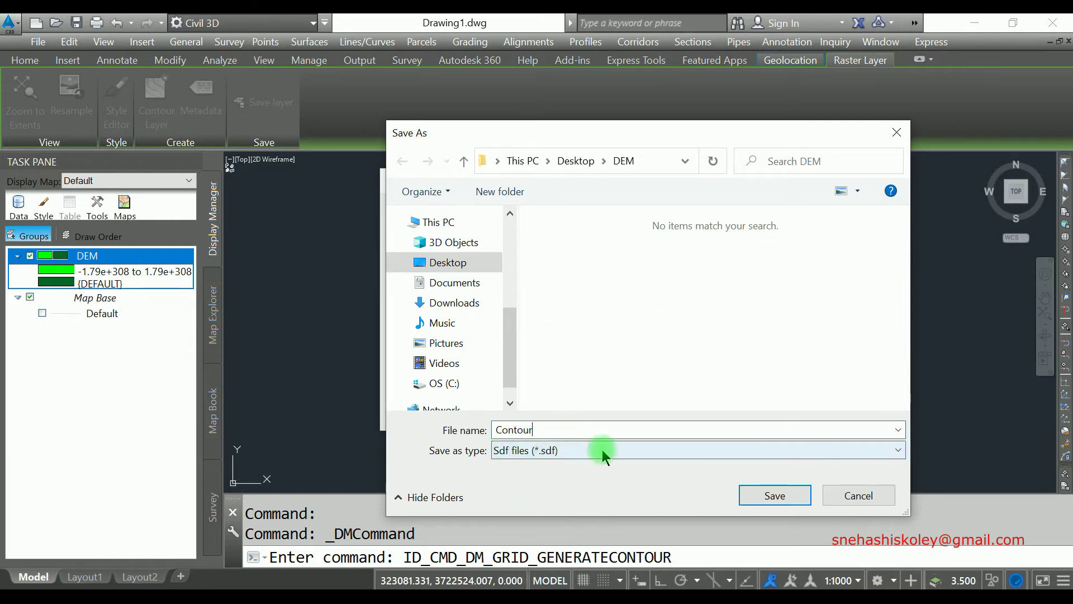
left_click(791, 494)
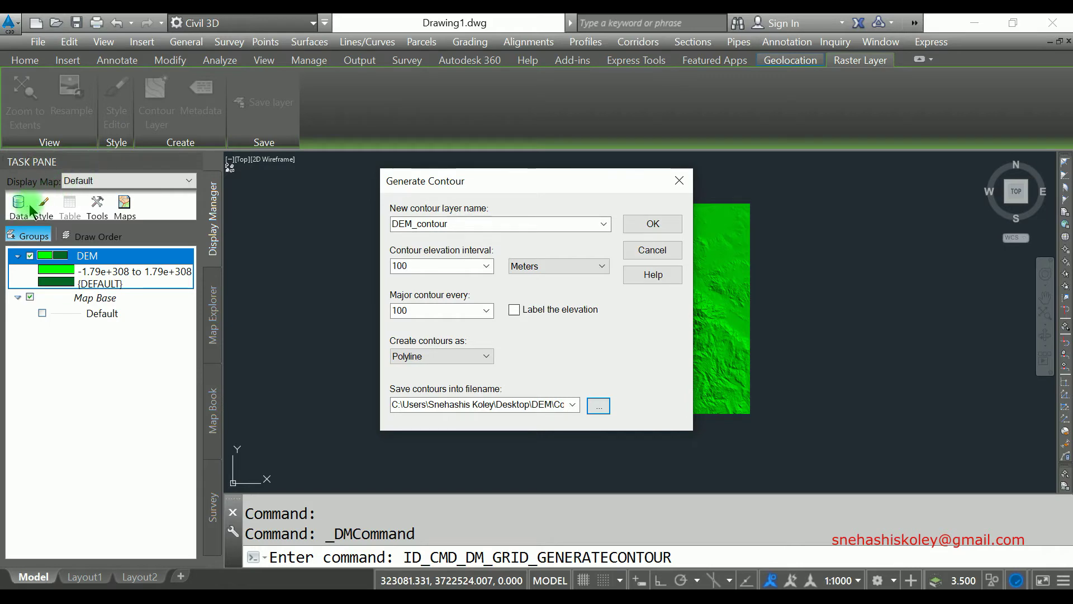
left_click(652, 226)
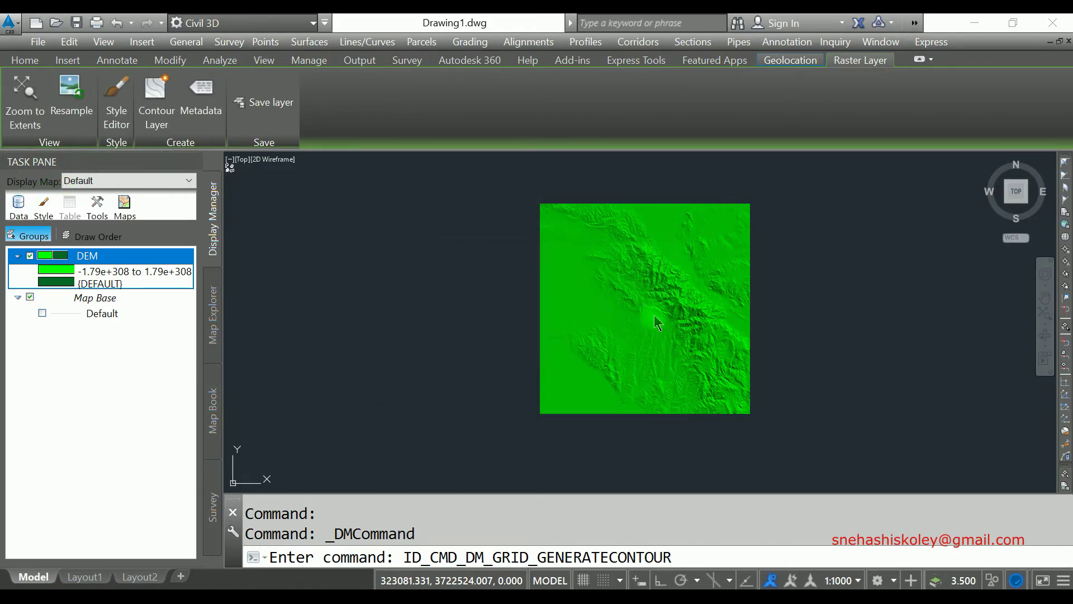
Inspect the generated red contour lines, then hide the DEM raster layer.
scroll(679, 320, "up", 2)
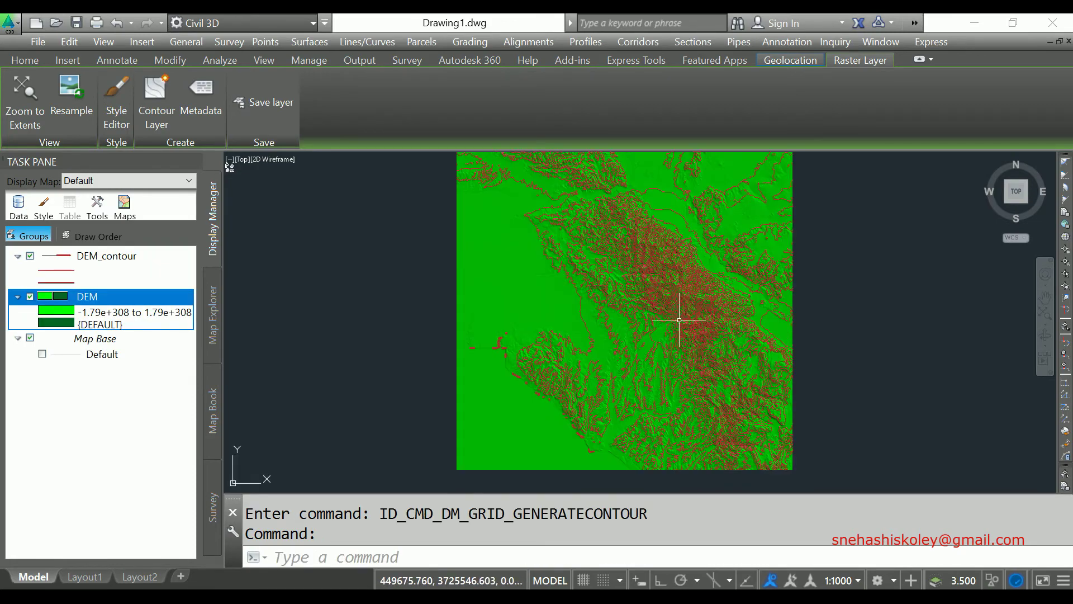
scroll(670, 319, "up", 2)
scroll(617, 309, "up", 2)
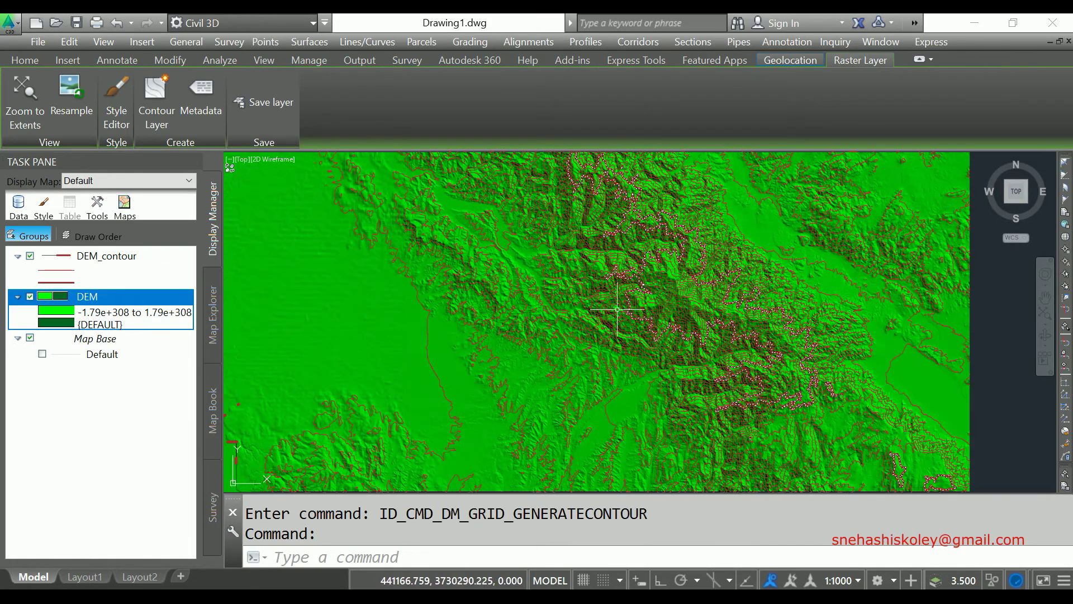
scroll(617, 309, "down", 3)
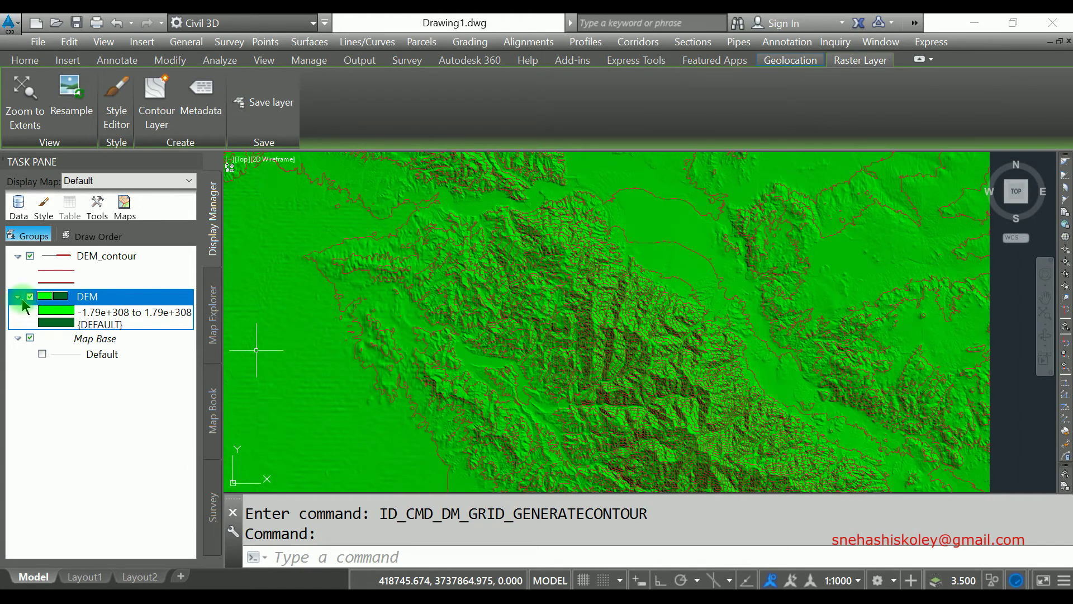
left_click(29, 297)
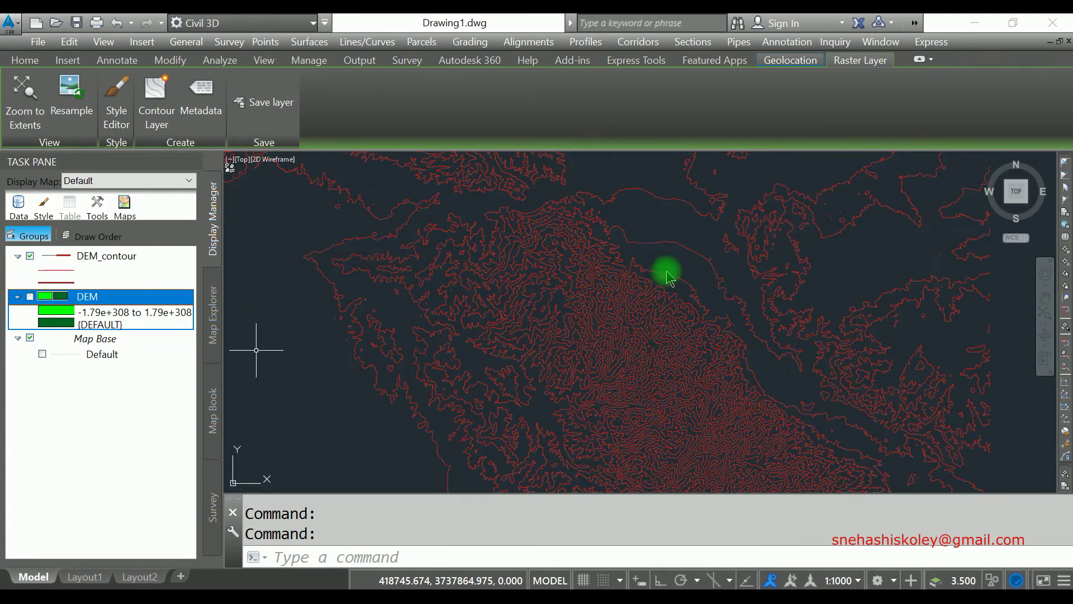
left_click(702, 259)
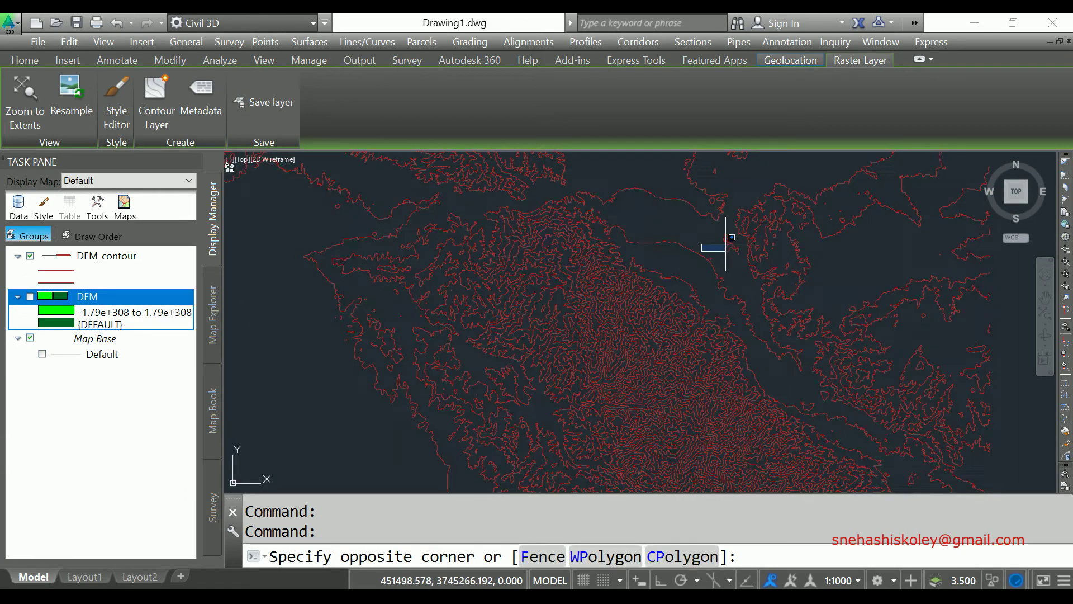
left_click(683, 274)
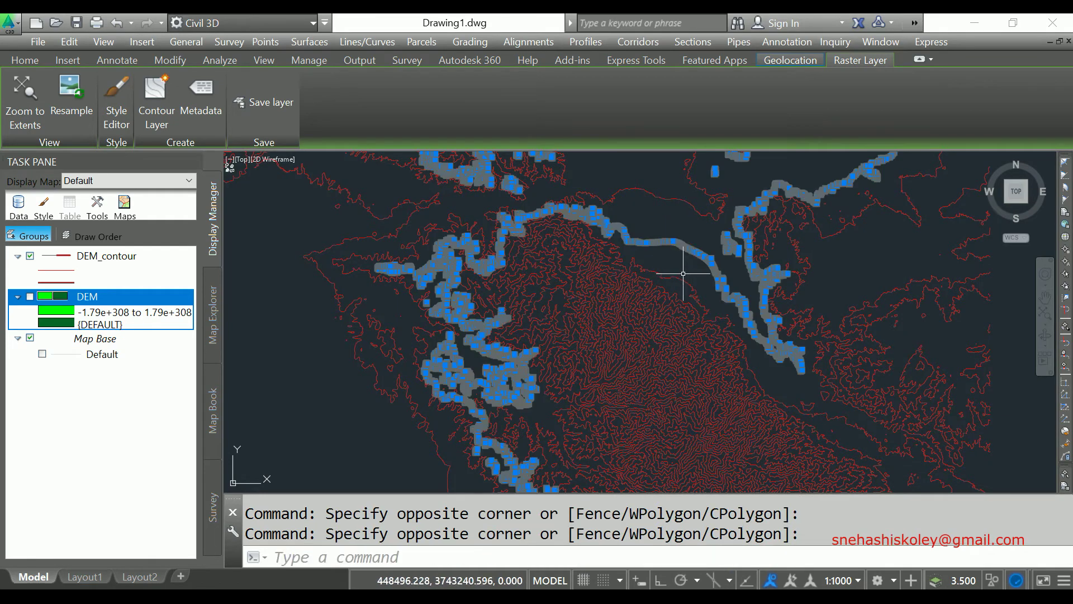
key("Escape")
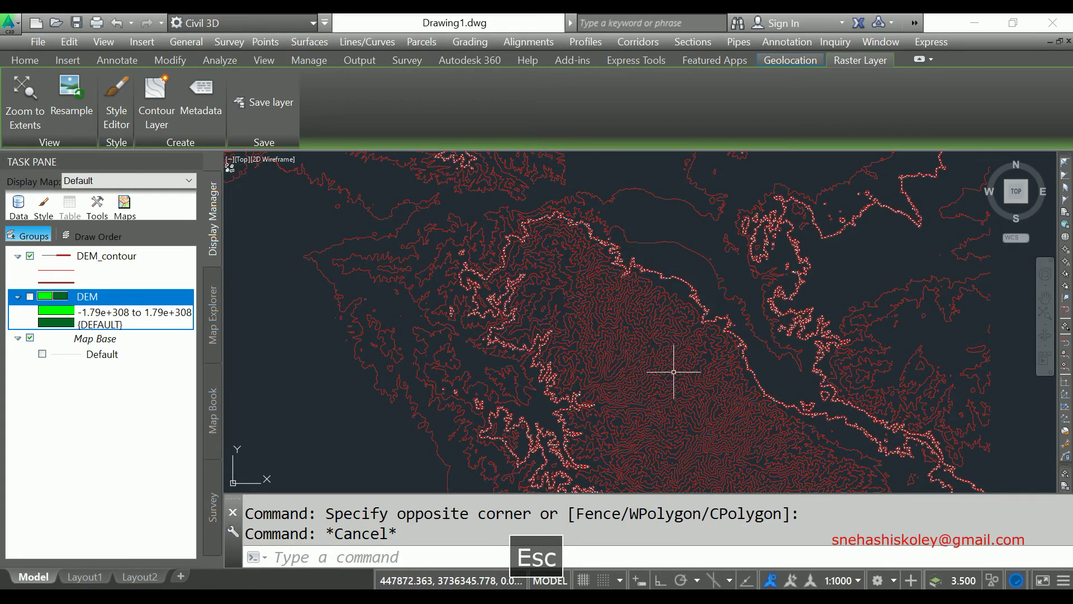
scroll(671, 335, "up", 3)
scroll(662, 276, "up", 3)
scroll(661, 276, "down", 3)
scroll(614, 330, "down", 2)
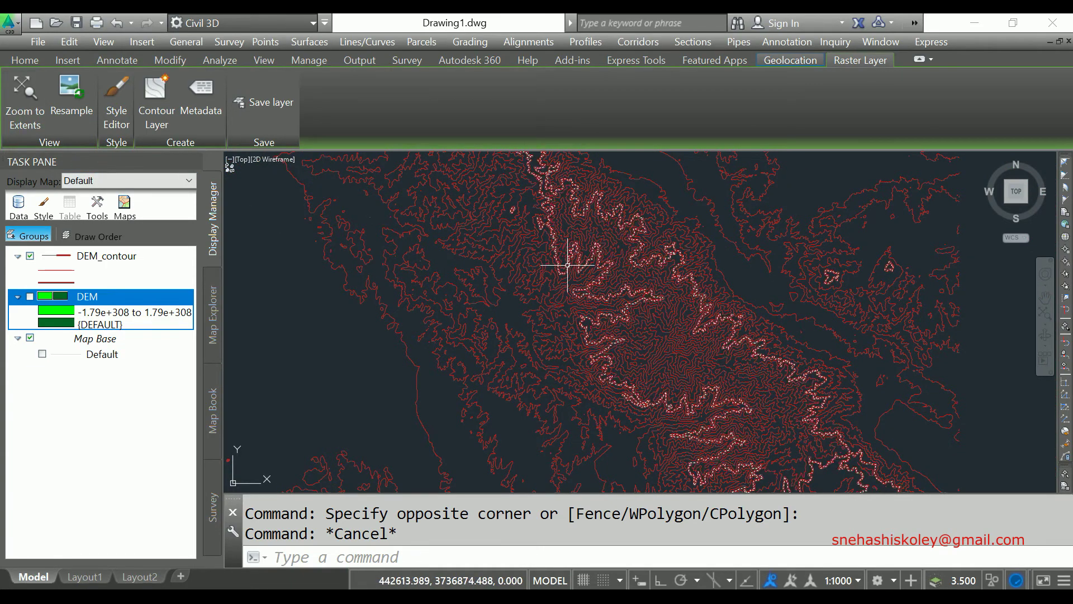
scroll(622, 317, "up", 2)
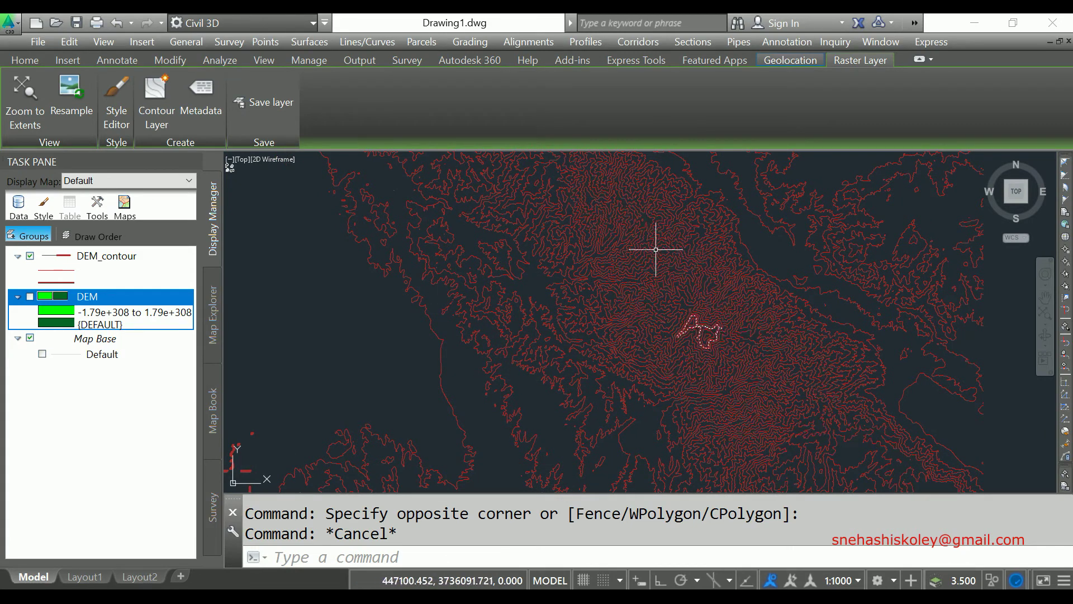
right_click(506, 324)
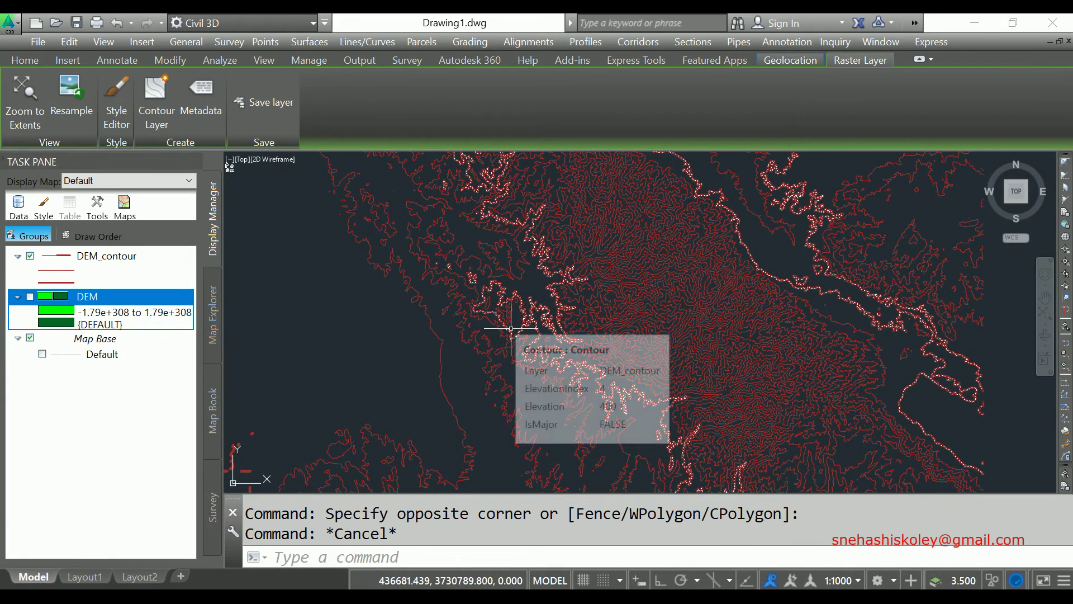
key("Escape")
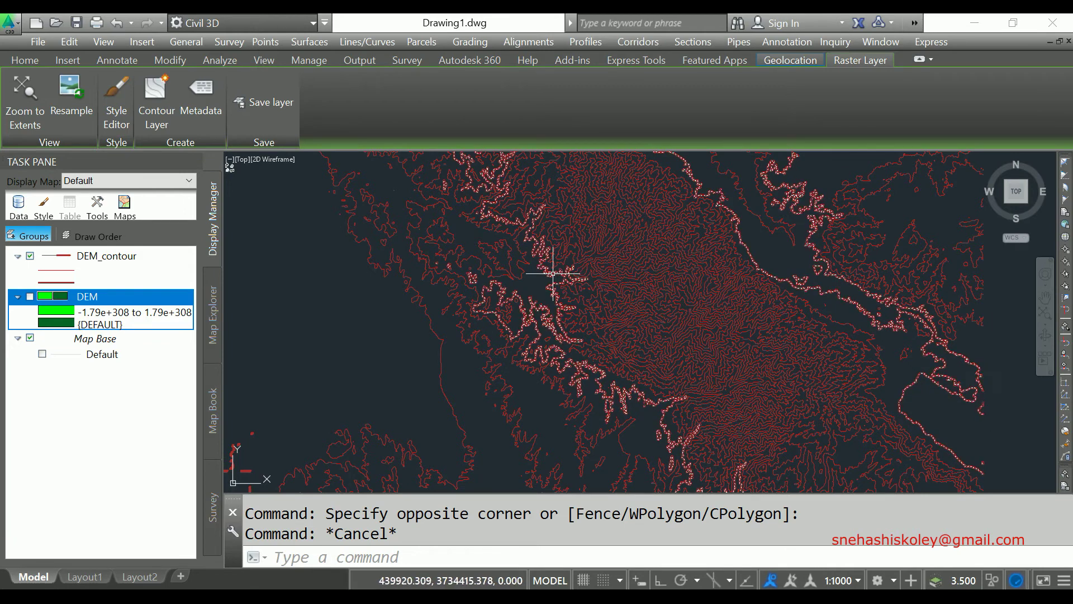
left_click(148, 295)
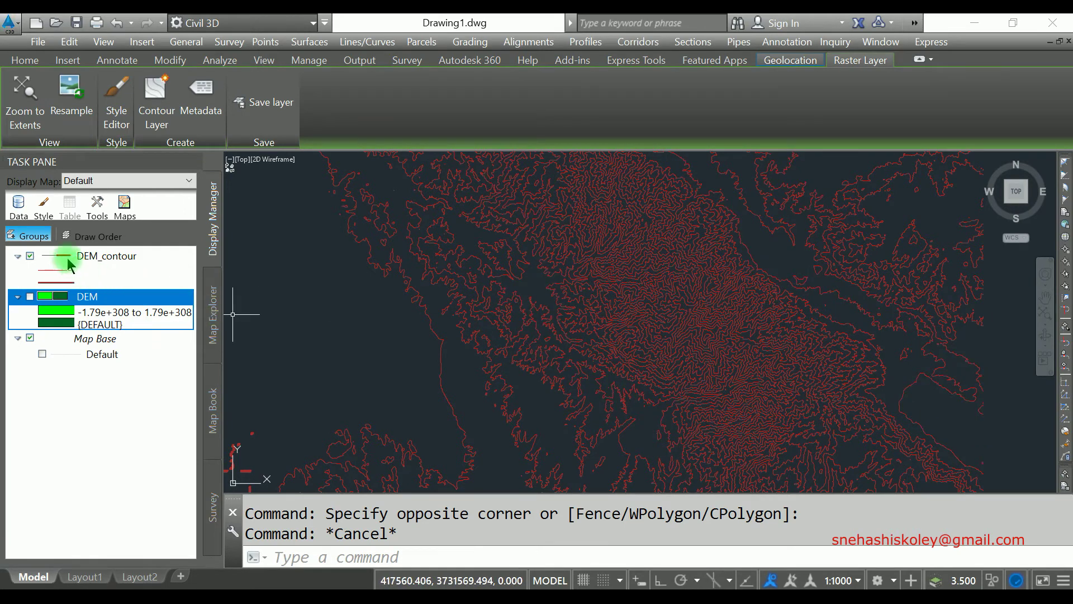
mouse_move(106, 256)
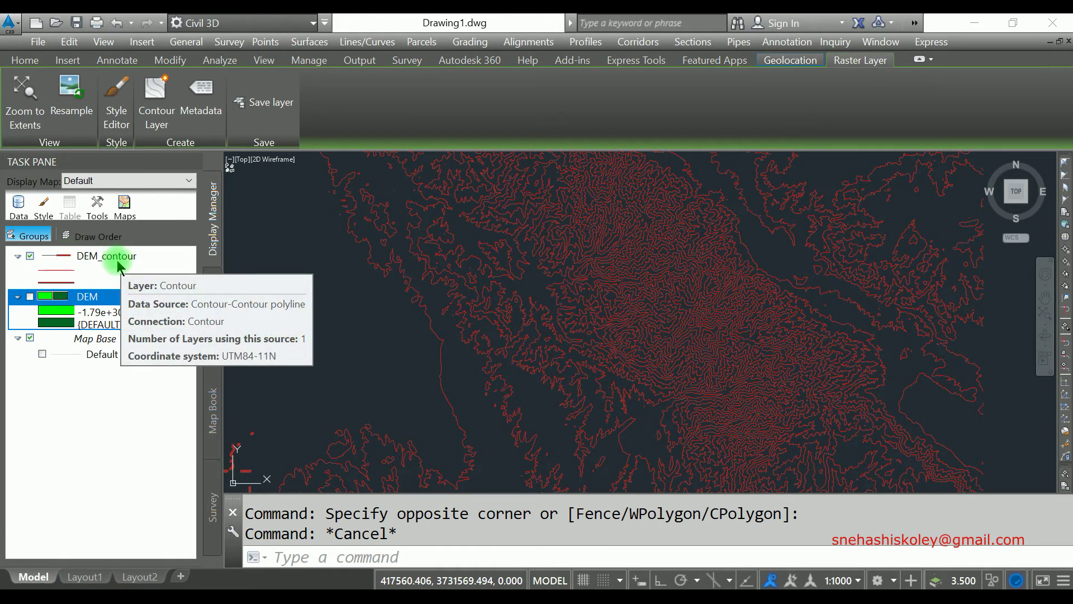
left_click(112, 257)
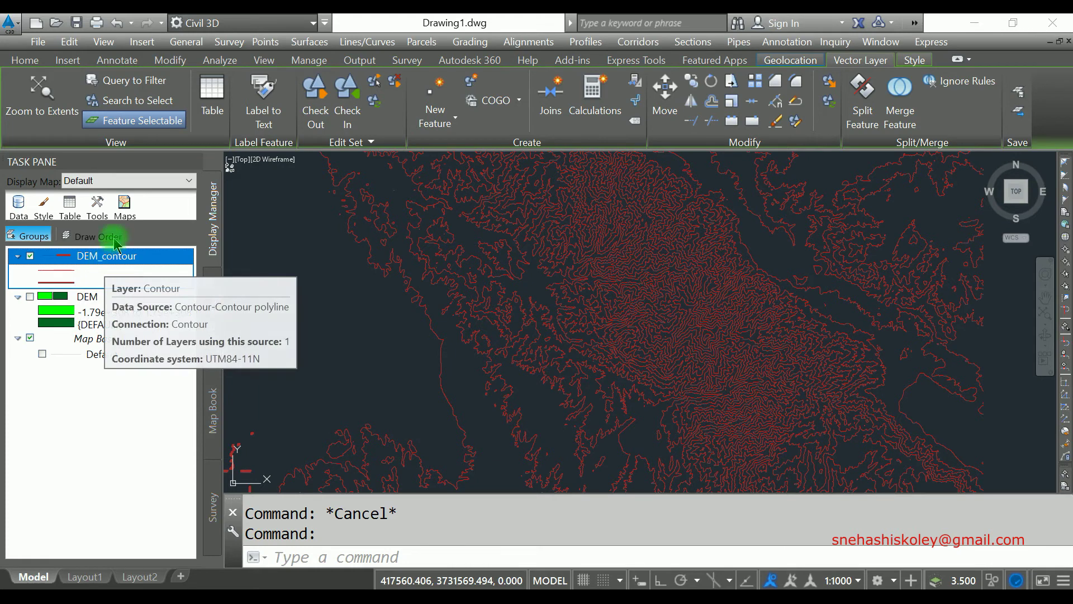
Open the Task Pane's Maps action list.
left_click(124, 207)
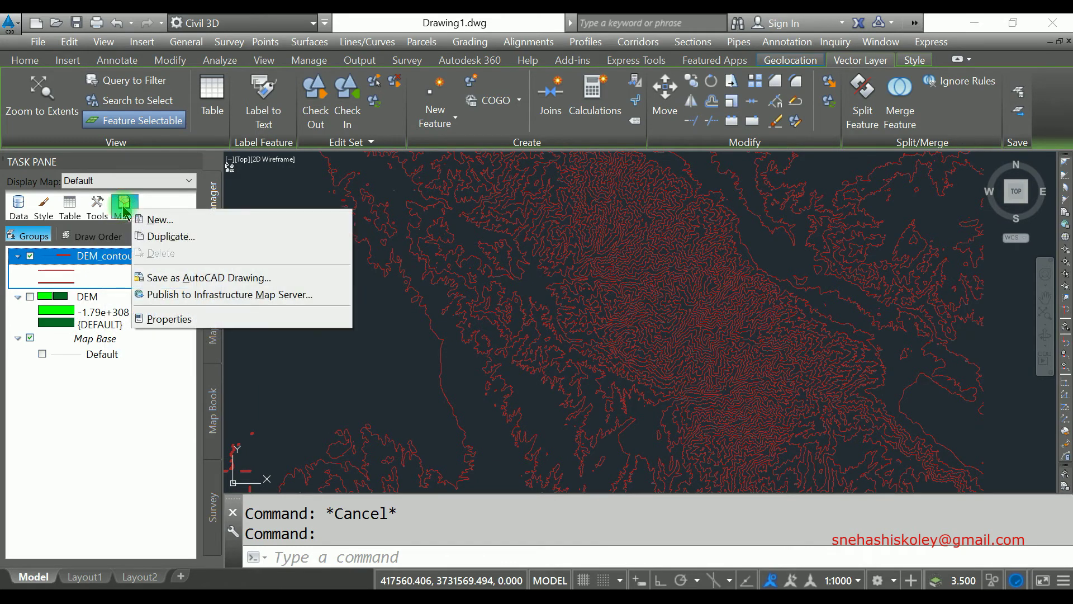
Save the contour map as an AutoCAD drawing named Contour in the Desktop DEM folder.
left_click(277, 280)
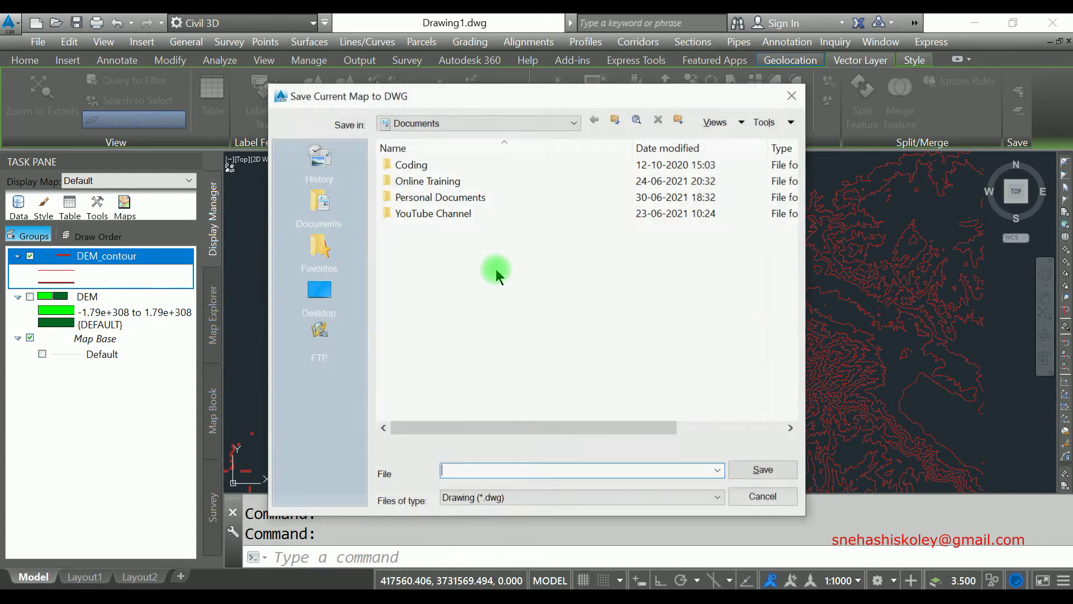
left_click(330, 284)
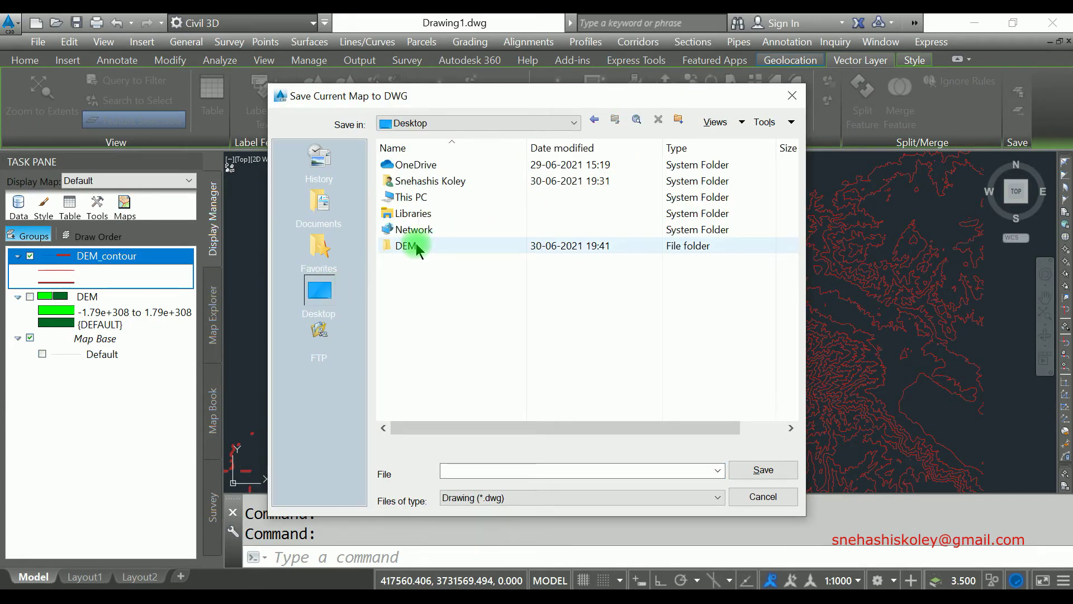
double_click(416, 246)
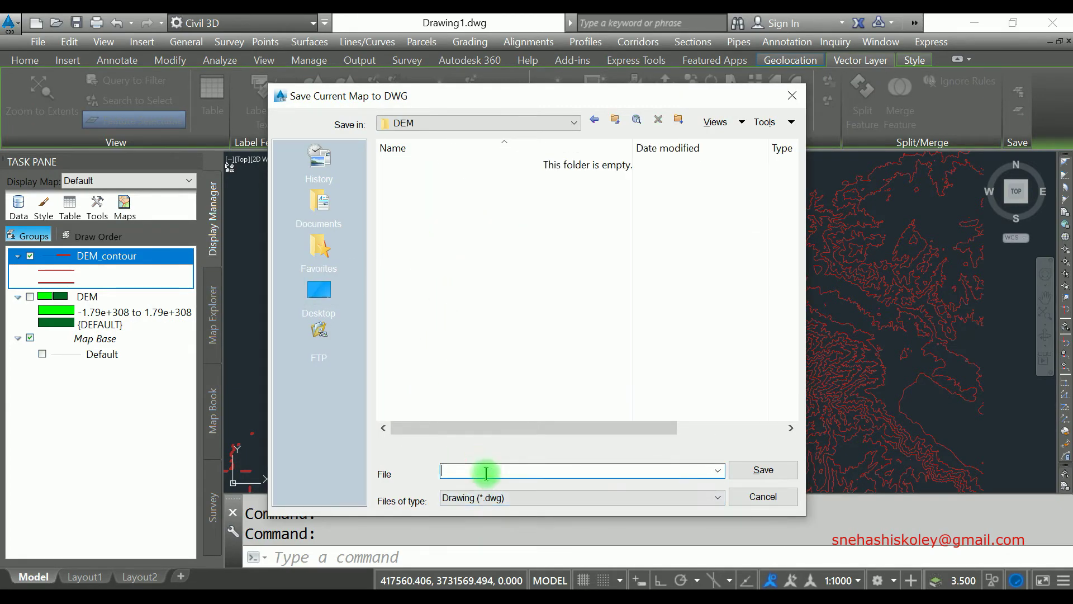
type("Contour")
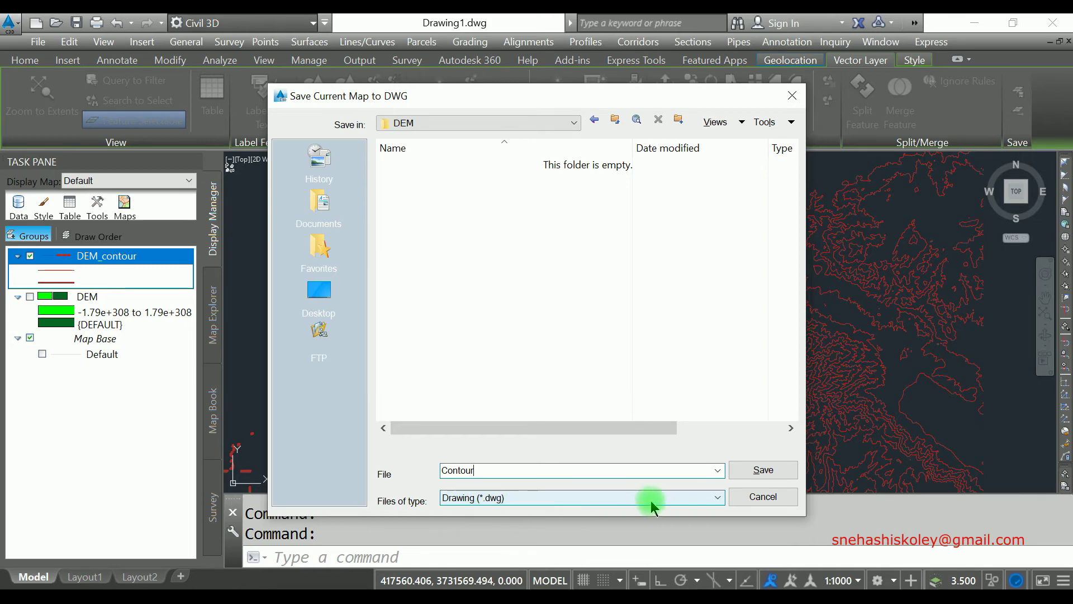
left_click(763, 470)
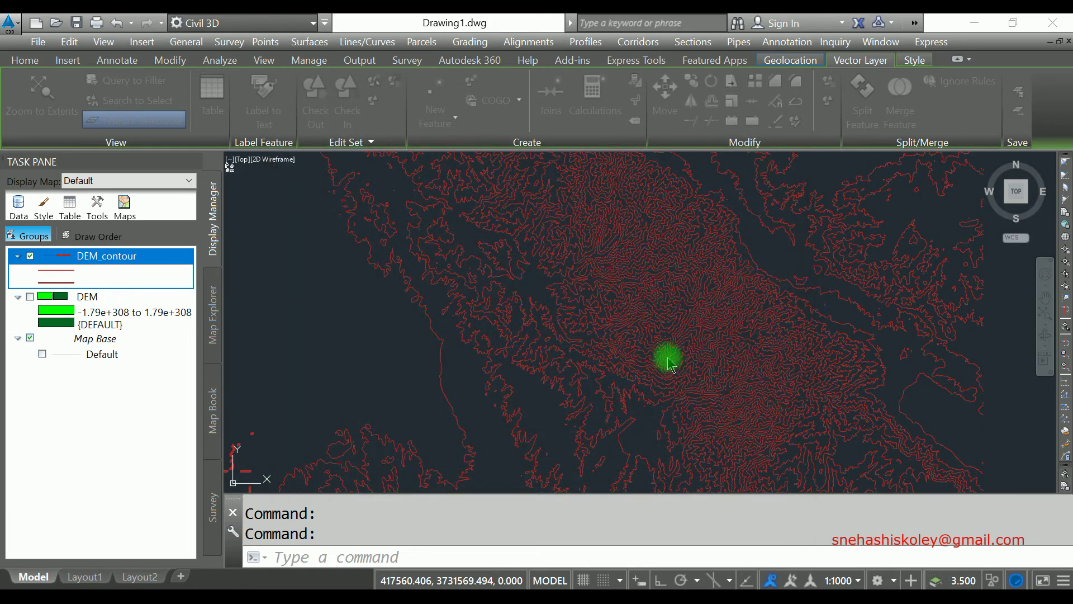
left_click(617, 346)
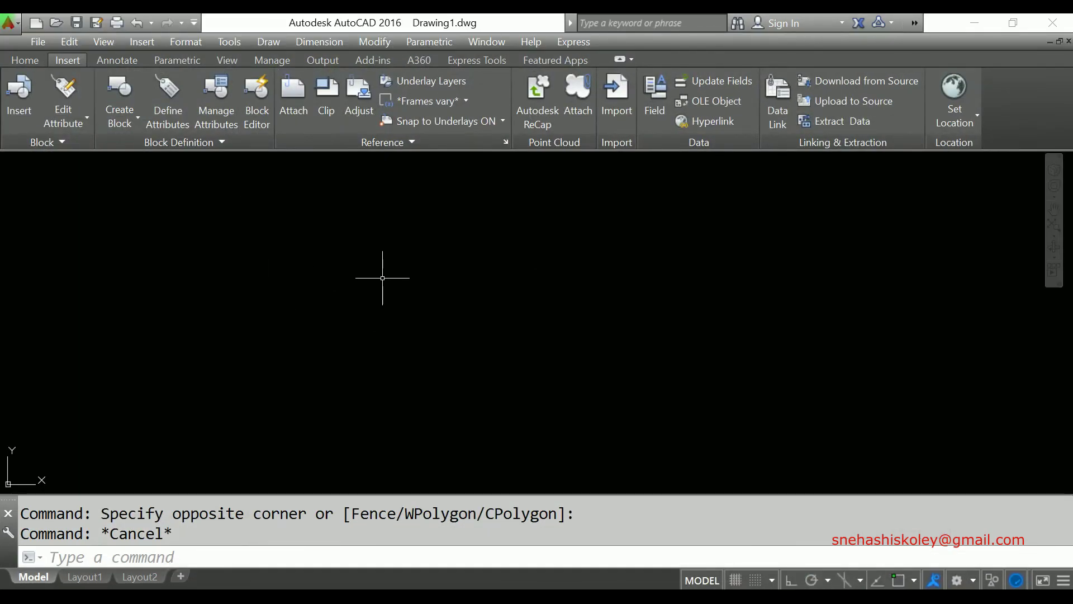
Open Contour.dwg from the DEM folder in AutoCAD 2016 and dismiss the error report.
left_click(52, 39)
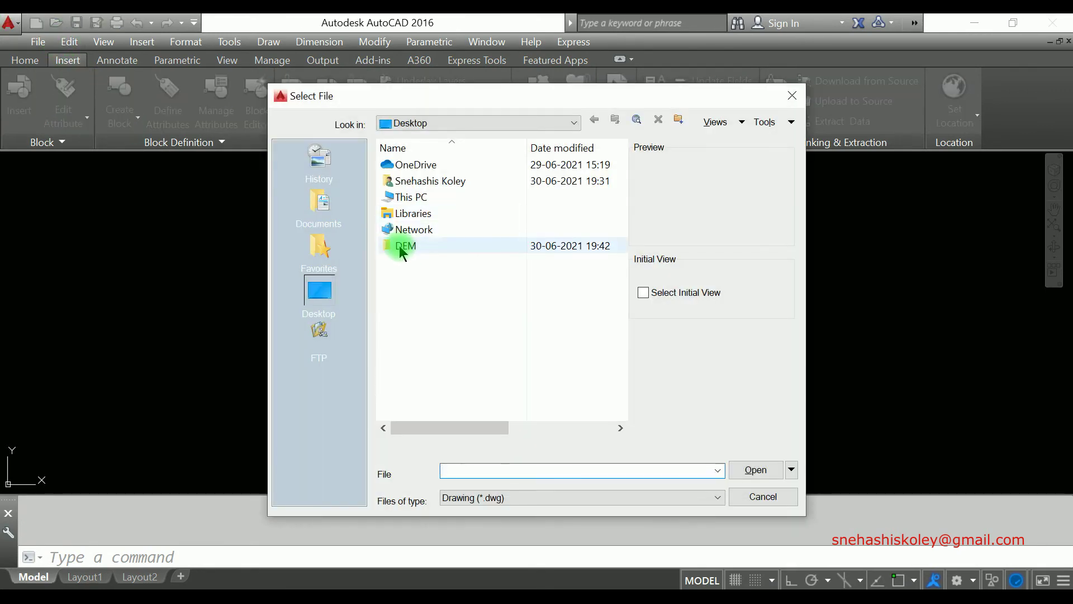
double_click(403, 244)
left_click(442, 166)
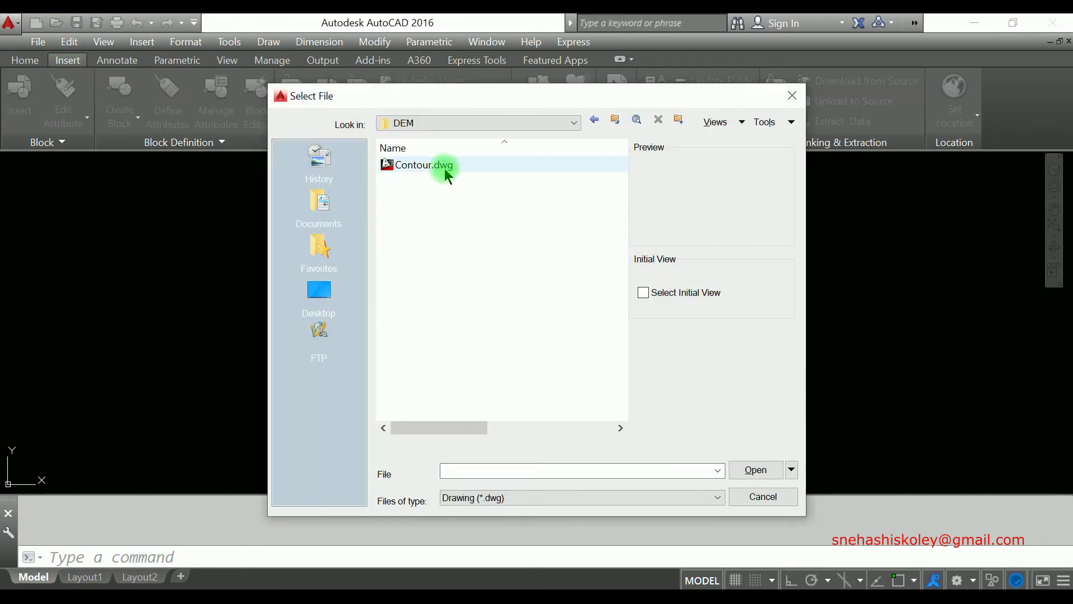
left_click(755, 469)
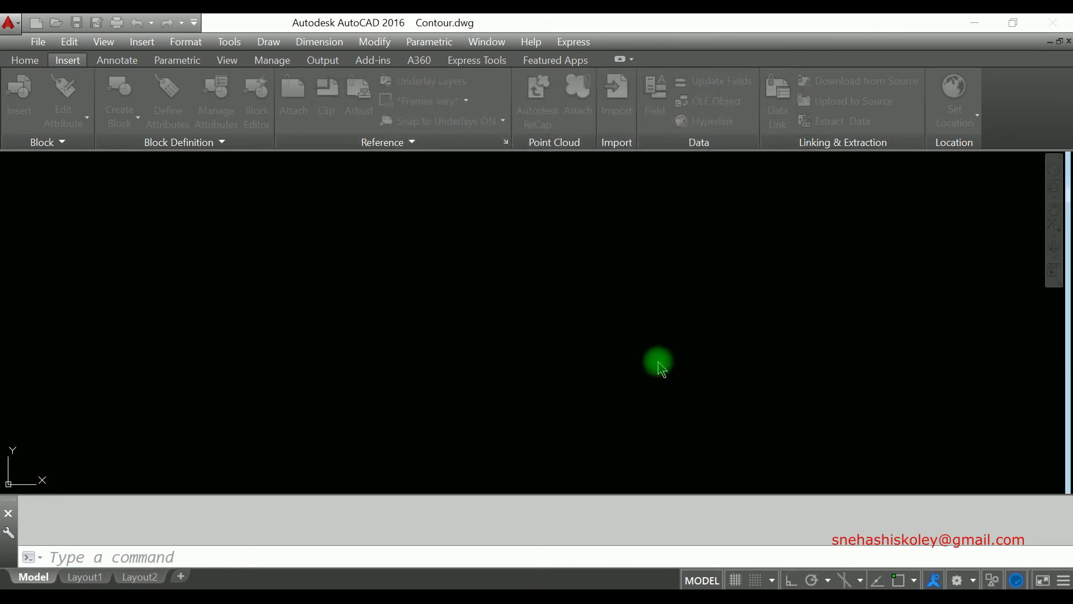
left_click(628, 353)
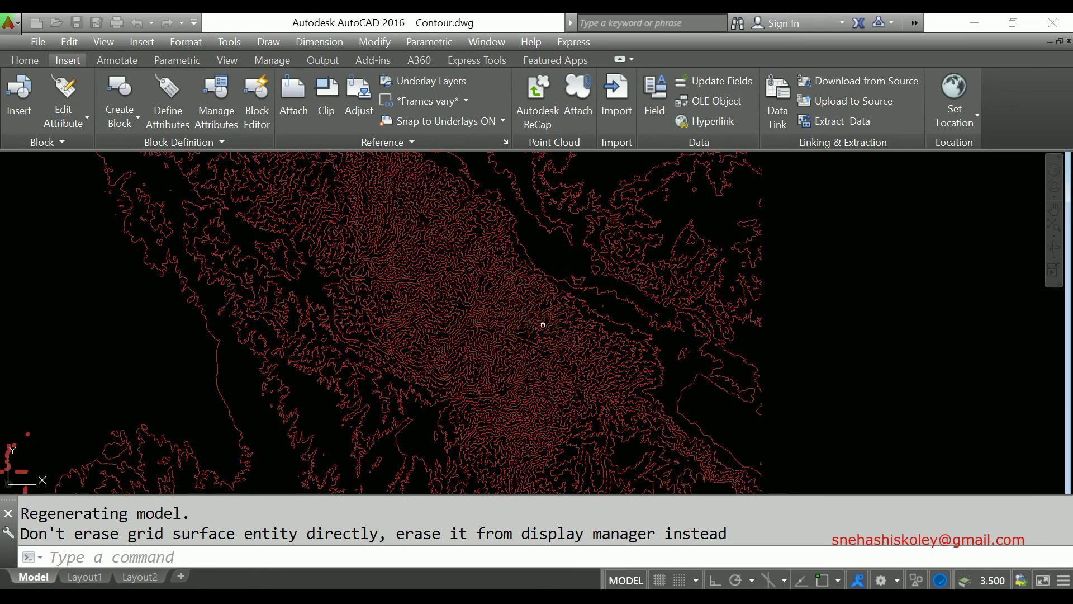
Zoom in and out to check the exported contour lines in Contour.dwg.
scroll(652, 280, "up", 2)
scroll(638, 275, "up", 2)
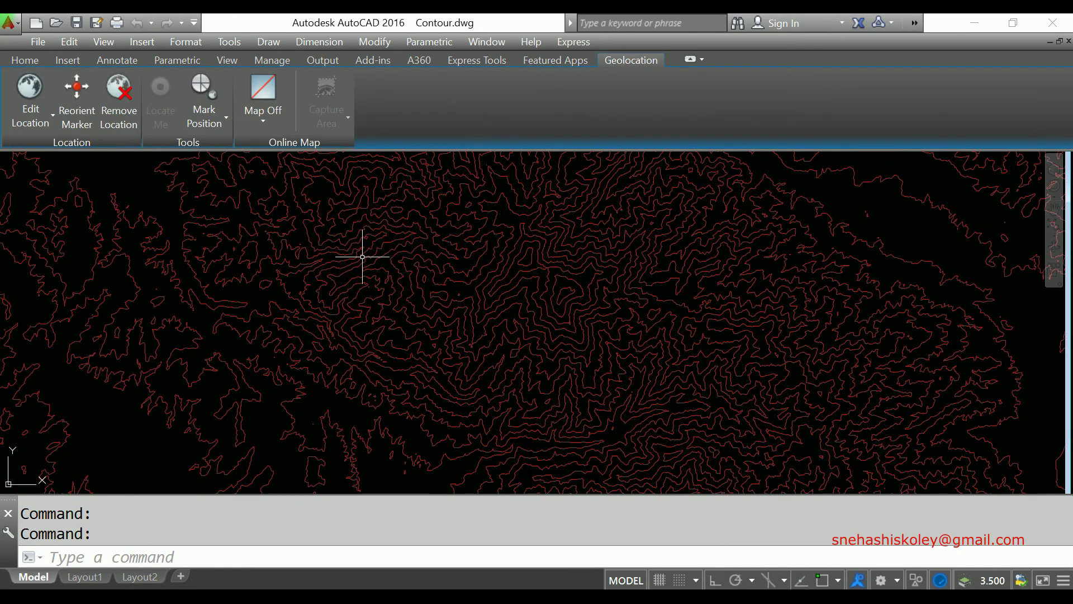
scroll(462, 292, "down", 3)
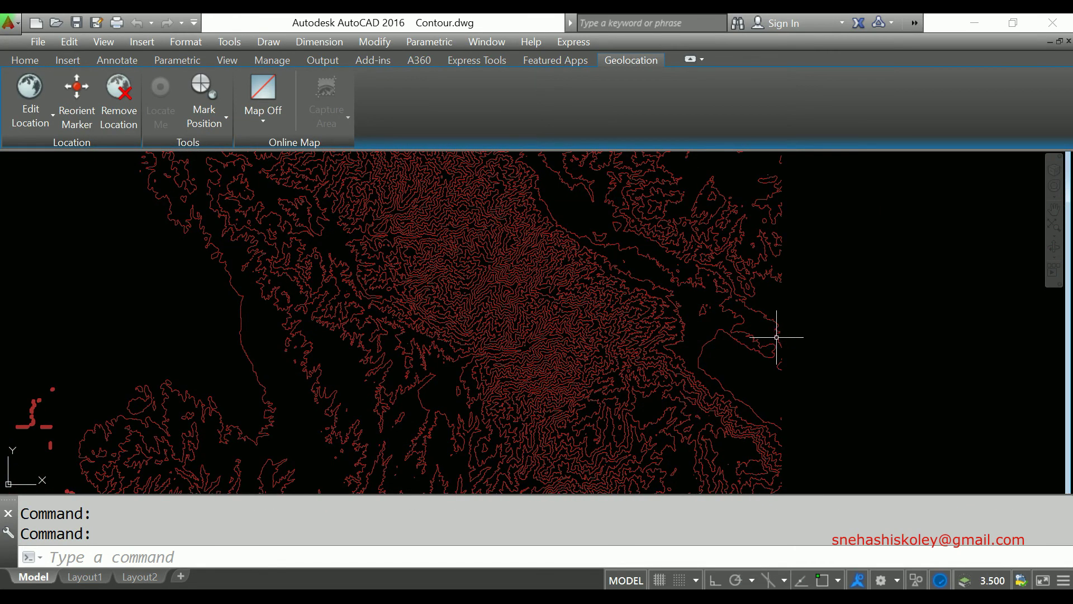
scroll(892, 290, "down", 2)
scroll(843, 307, "down", 2)
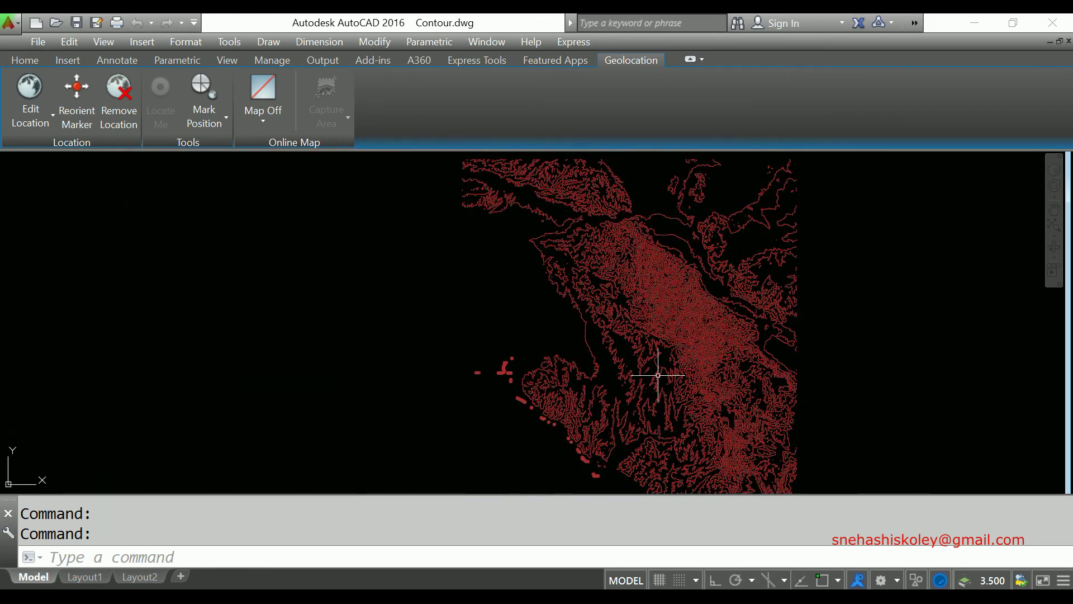
scroll(670, 346, "up", 3)
scroll(802, 346, "up", 1)
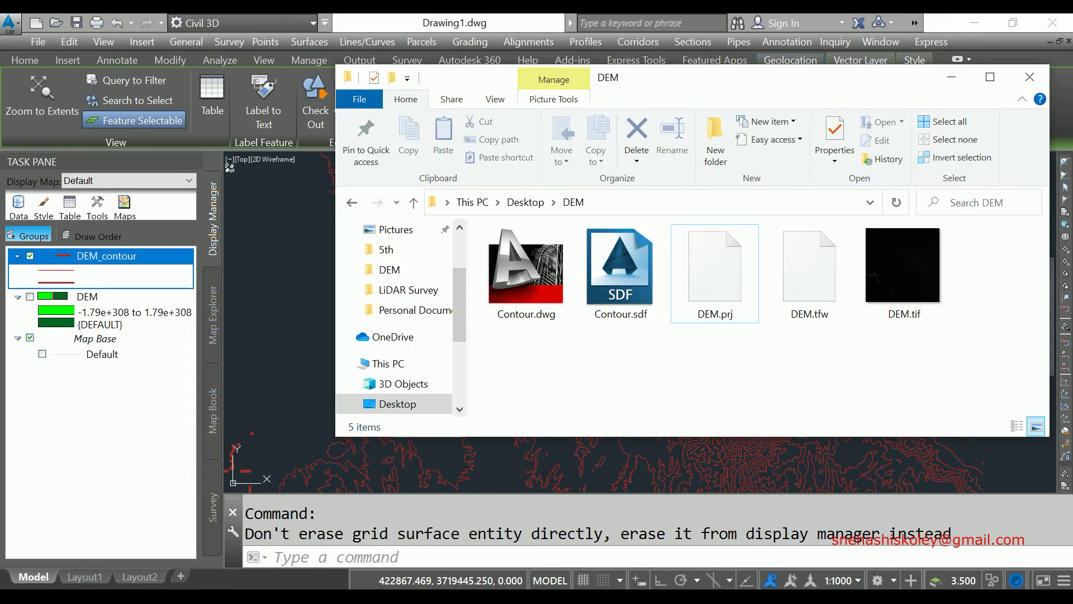
left_click(583, 427)
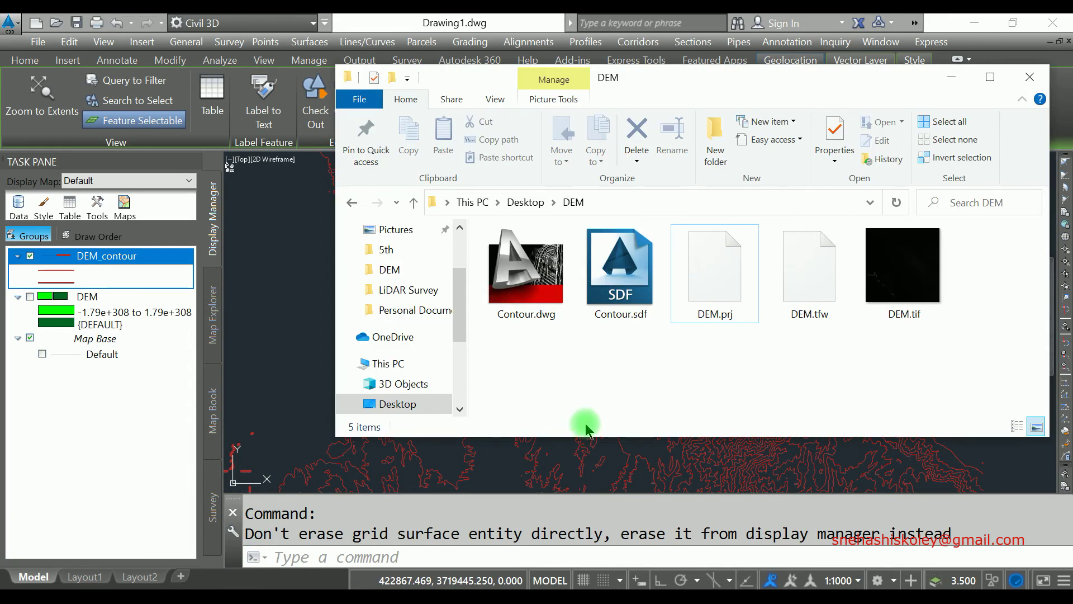
left_click_drag(843, 78, 696, 78)
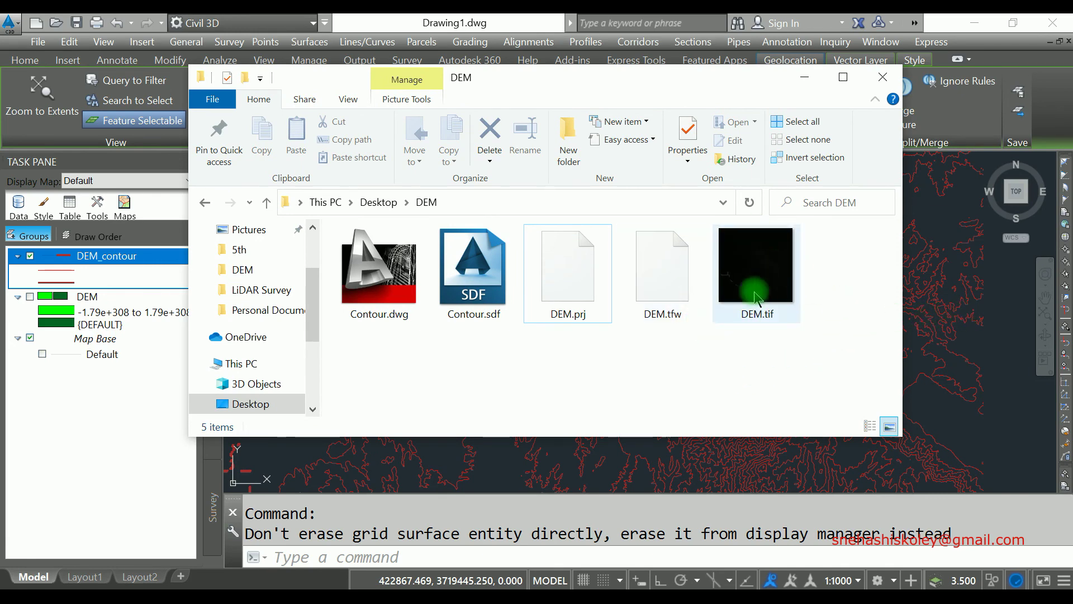
left_click(999, 322)
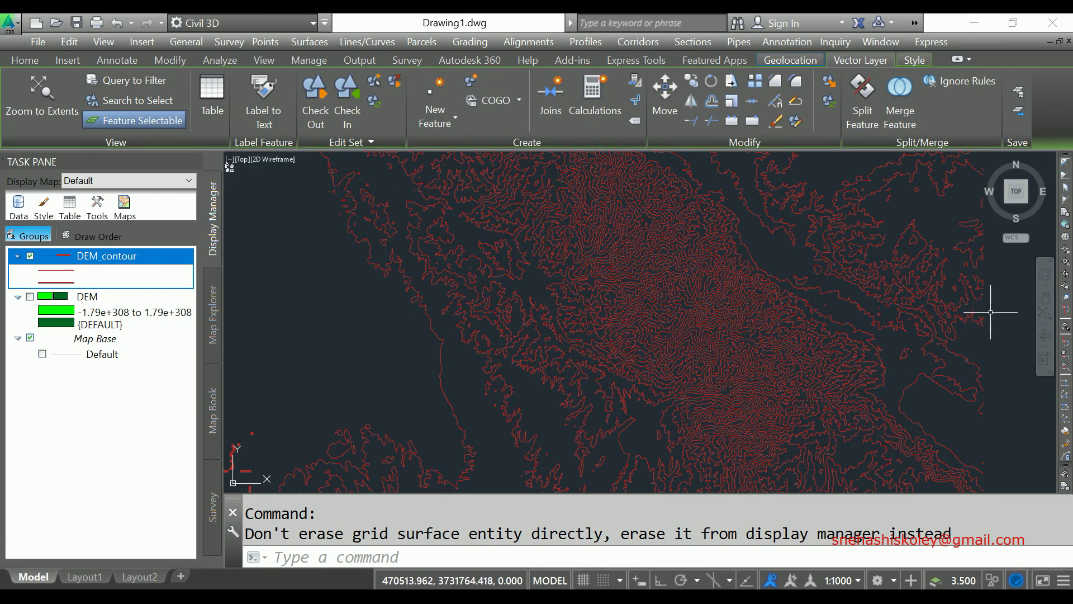
middle_click_drag(958, 311, 909, 323)
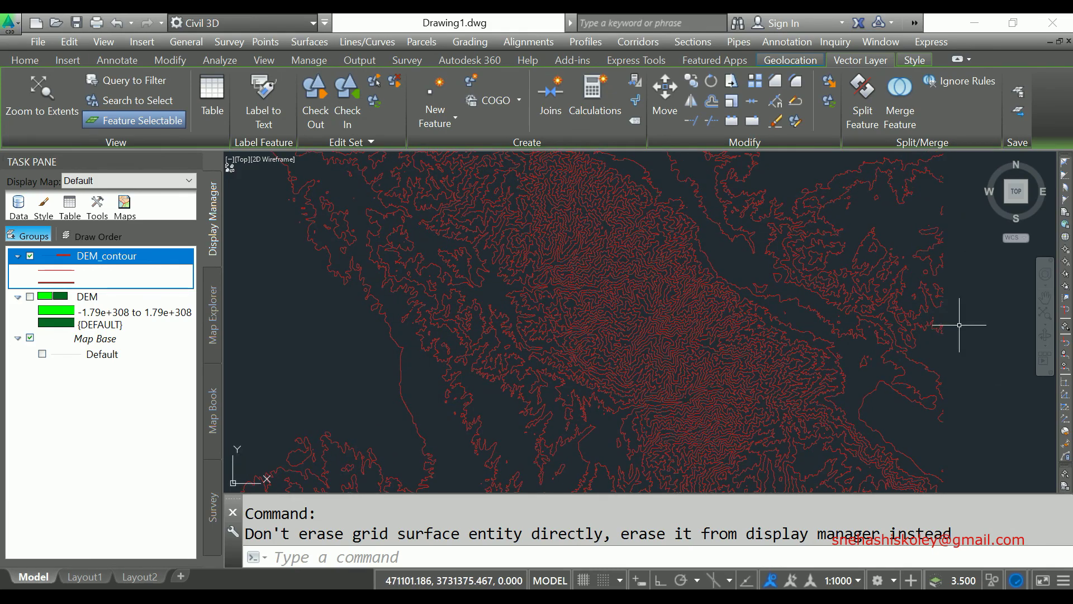